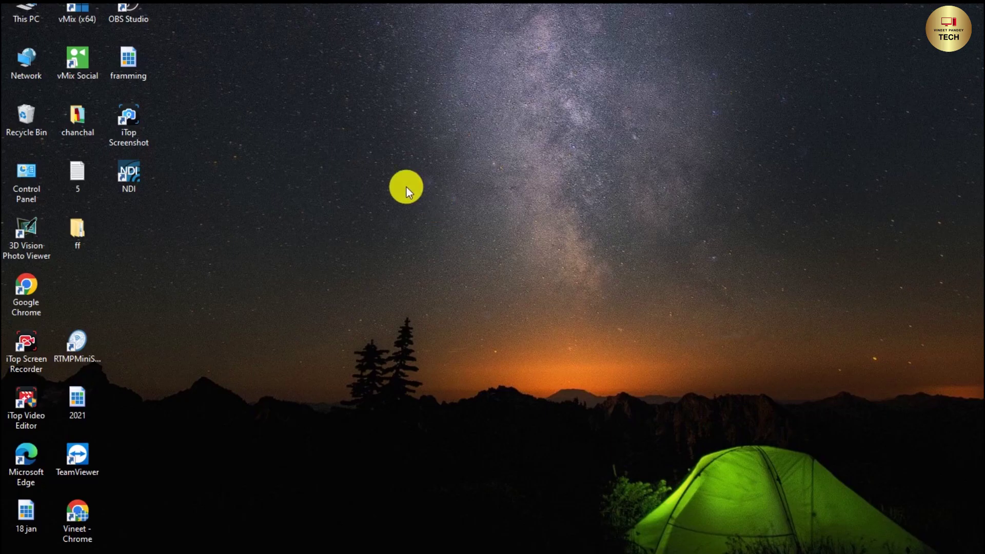
# Refresh the Windows desktop twice and move the NDI shortcut toward the centre
pyautogui.rightClick(389, 164)
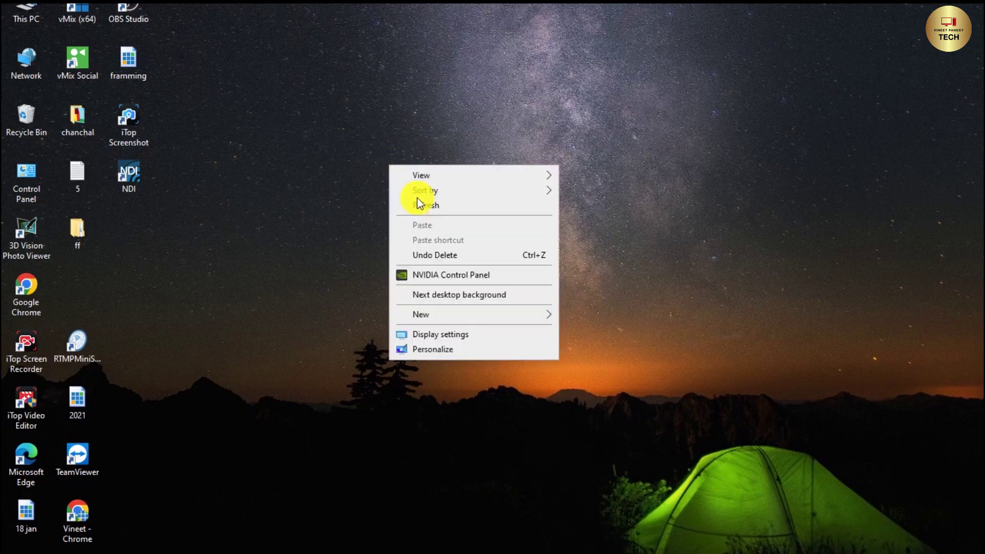
pyautogui.click(421, 206)
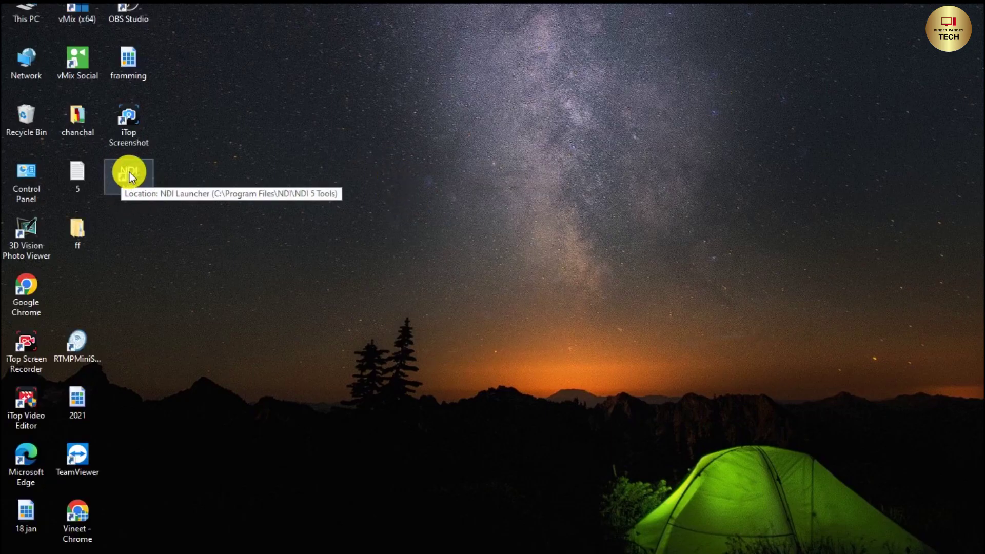
pyautogui.moveTo(122, 176); pyautogui.dragTo(429, 119)
pyautogui.rightClick(572, 164)
pyautogui.click(596, 204)
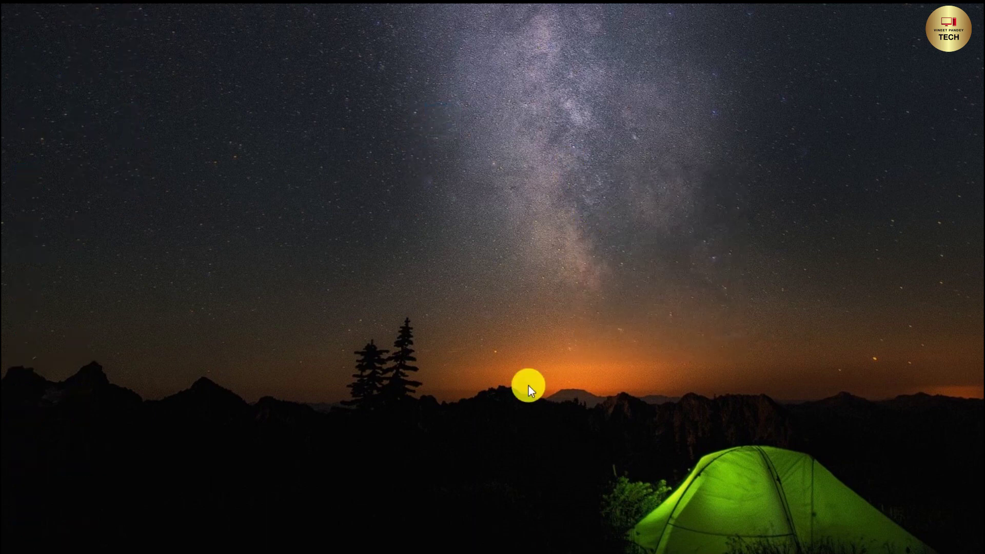
# Go back in Chrome to the Google results for 'adobe ndi' and rerun the search
pyautogui.scroll(15, 400, 255)
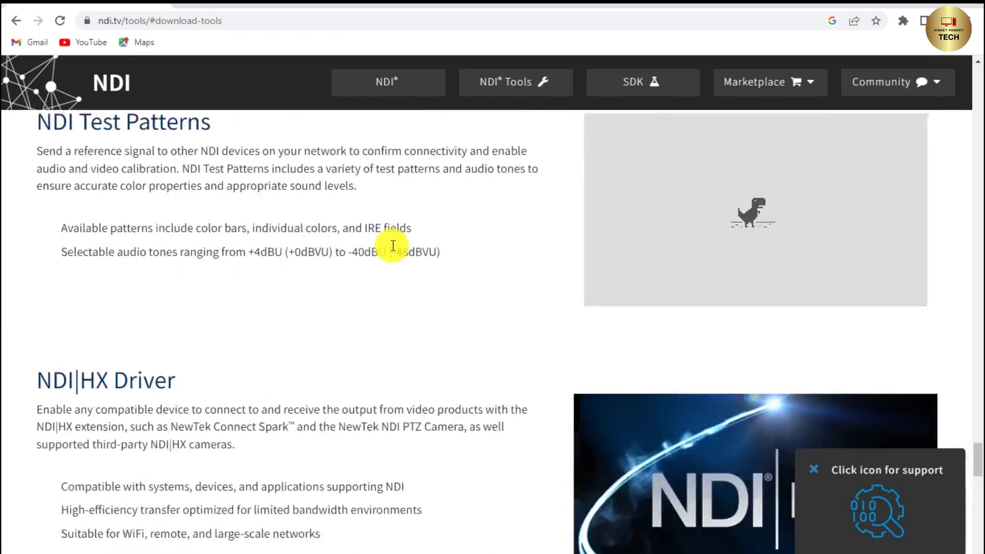
pyautogui.scroll(8, 392, 246)
pyautogui.click(10, 20)
pyautogui.click(11, 22)
pyautogui.click(10, 21)
pyautogui.click(190, 93)
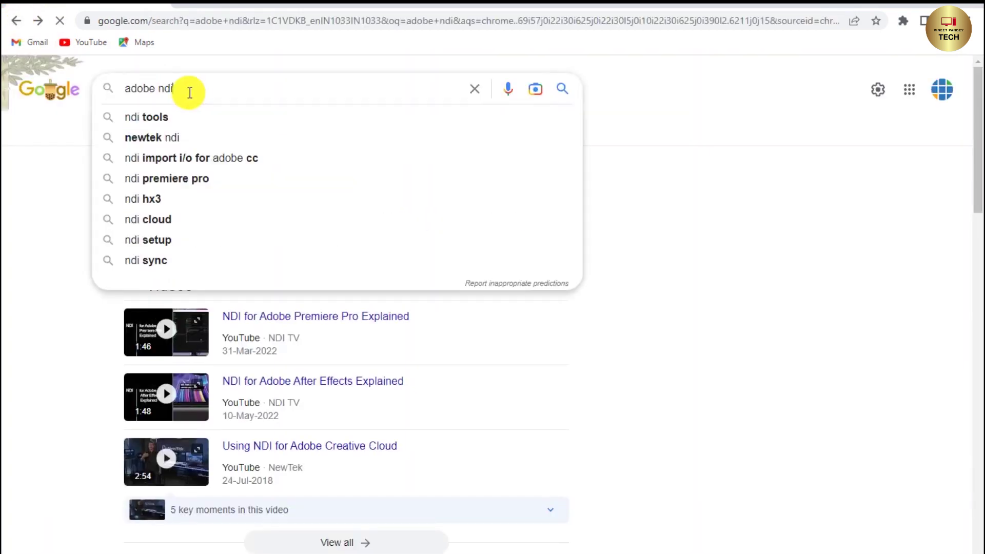
pyautogui.click(563, 90)
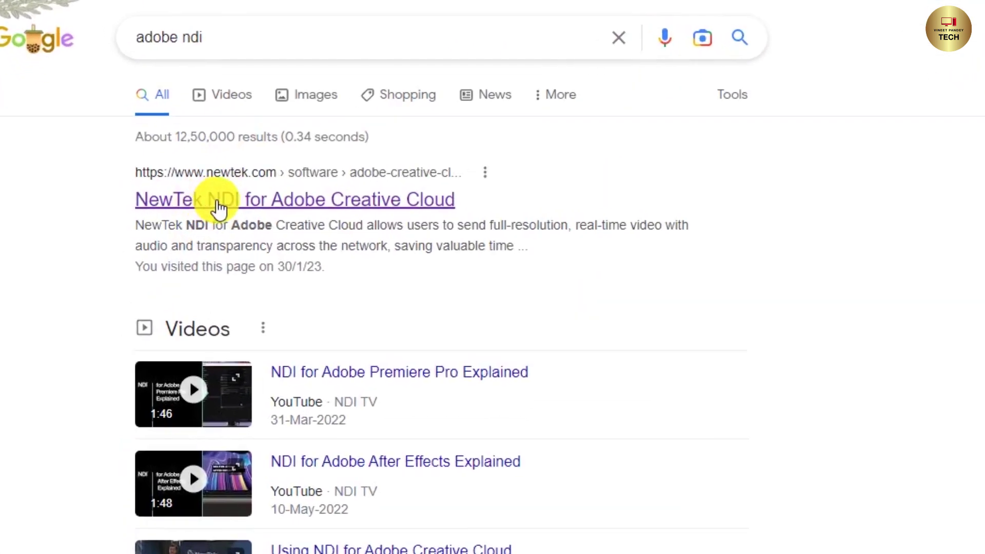
# Open NewTek's NDI for Adobe Creative Cloud page and follow its Download link
pyautogui.click(506, 198)
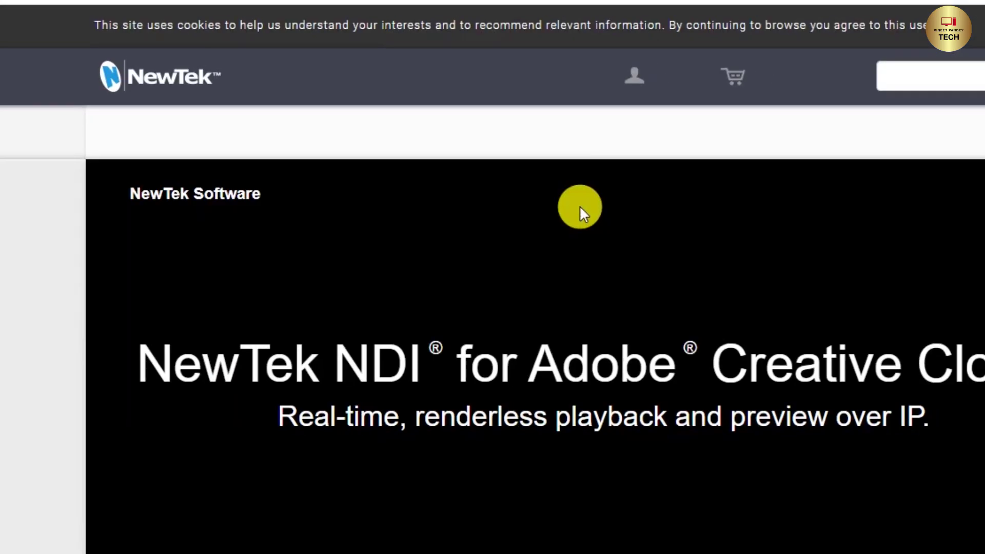
pyautogui.scroll(-3, 404, 318)
pyautogui.scroll(-3, 404, 318)
pyautogui.scroll(-5, 405, 318)
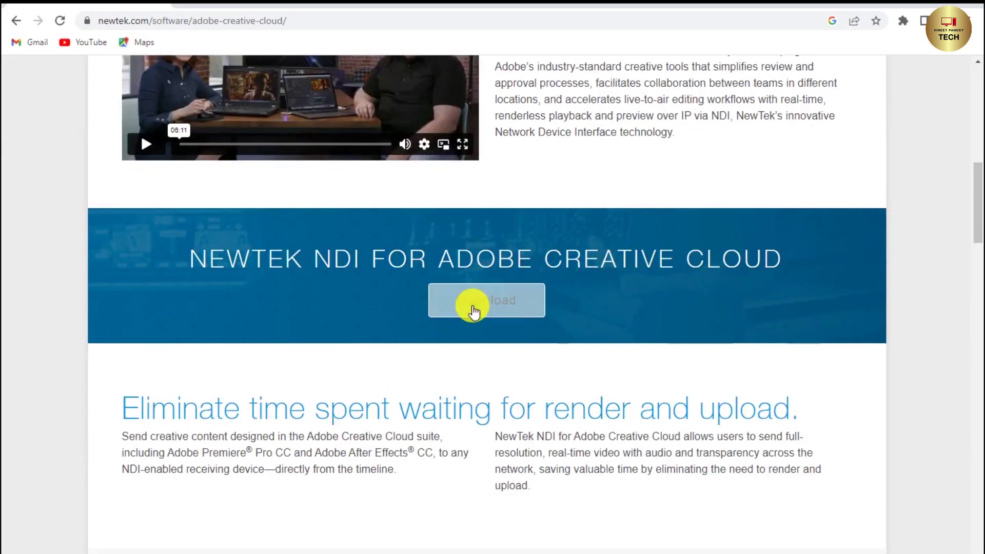
pyautogui.click(473, 311)
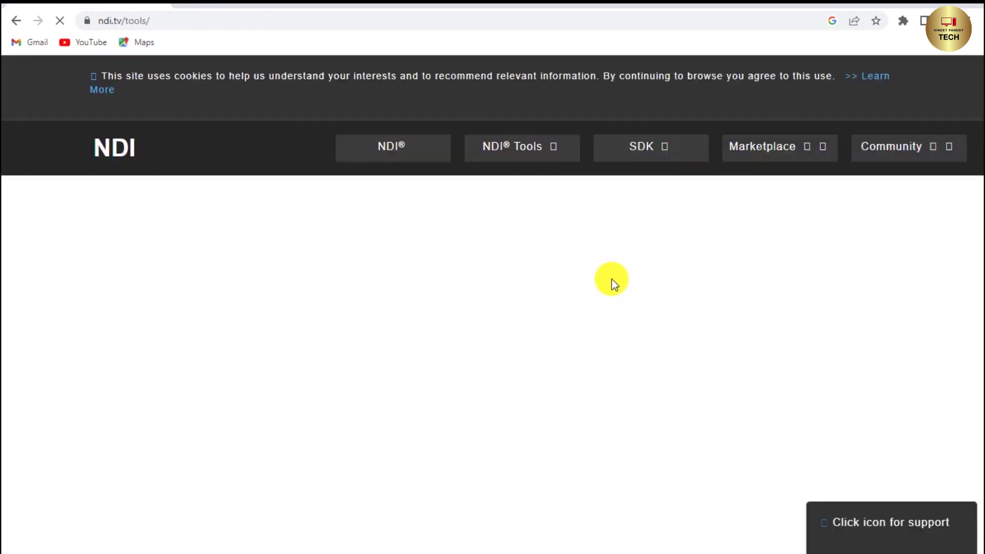
# Start downloading NDI Tools for Windows 5.5.2.0 from ndi.tv, then cancel that download
pyautogui.scroll(-5, 434, 328)
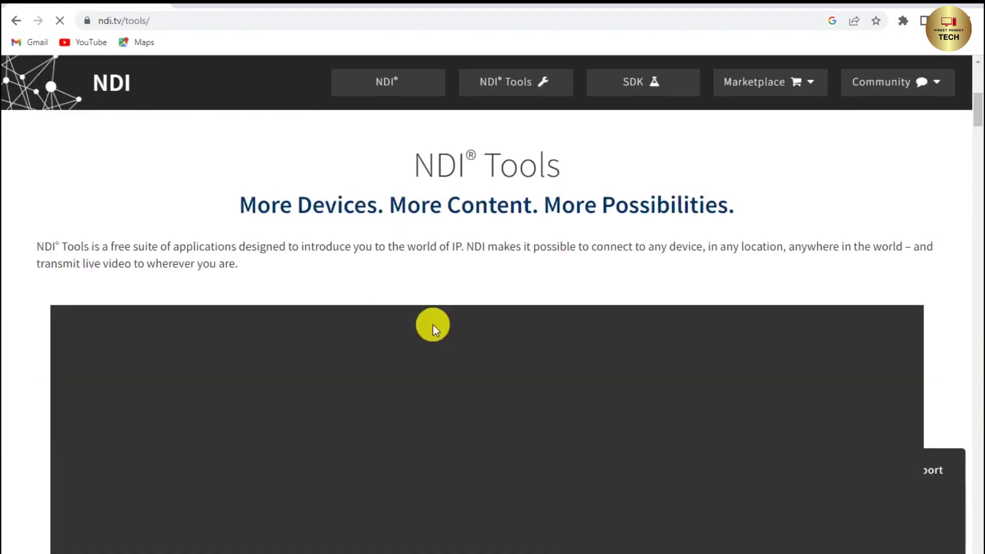
pyautogui.scroll(8, 433, 325)
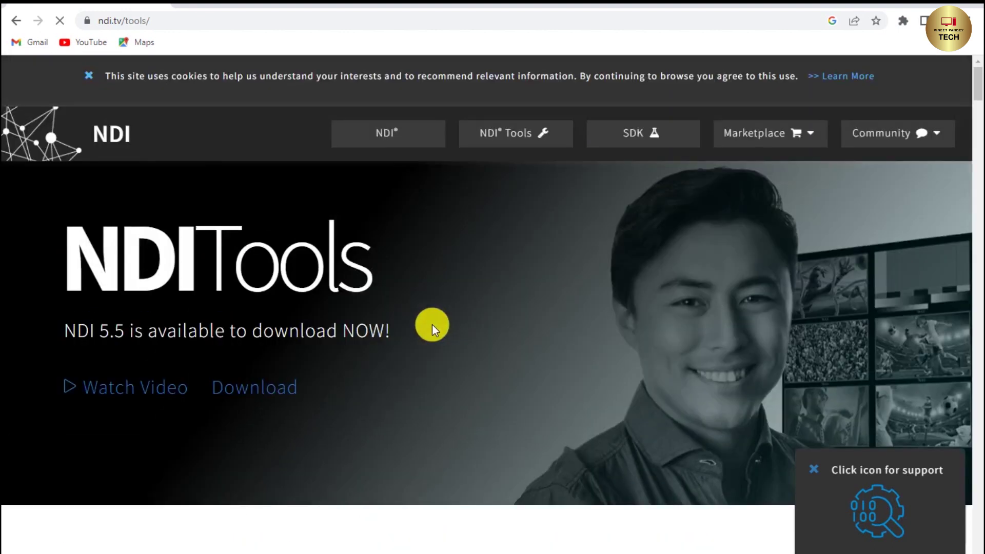
pyautogui.click(255, 387)
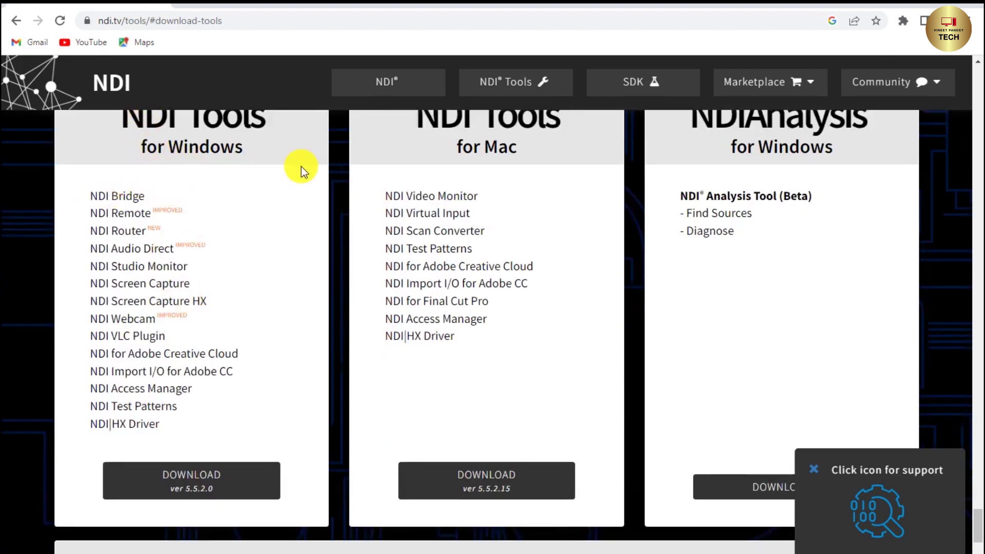
pyautogui.scroll(-1, 261, 323)
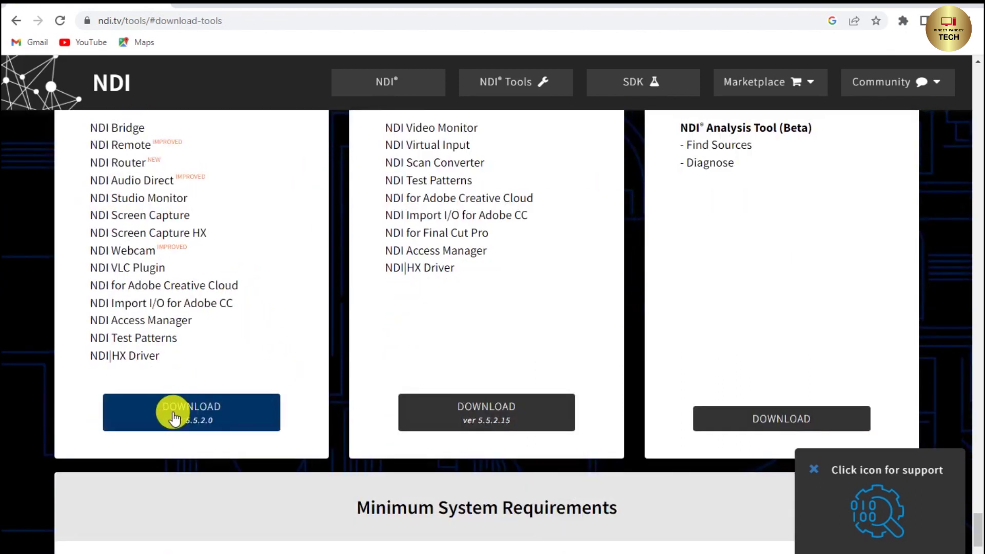
pyautogui.click(190, 412)
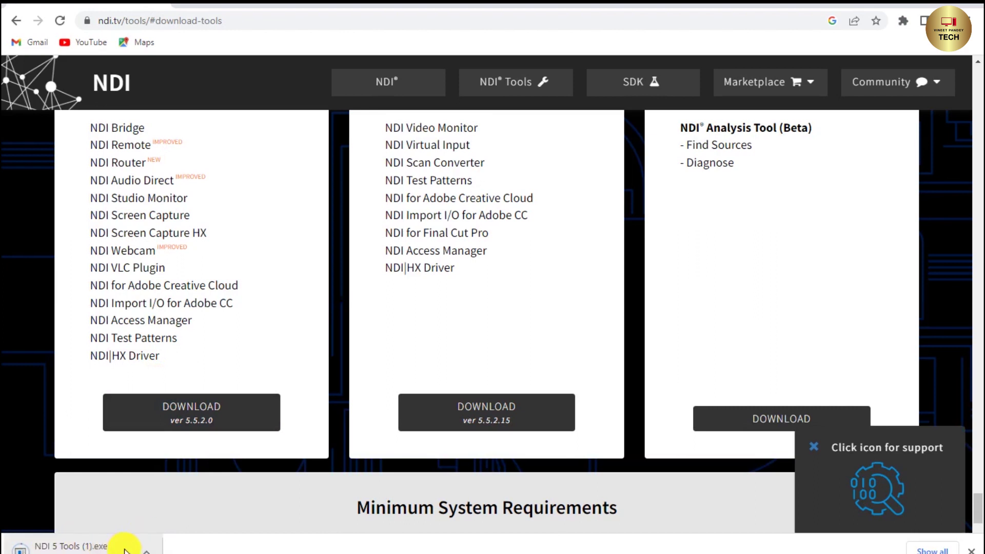
pyautogui.click(147, 550)
pyautogui.click(168, 532)
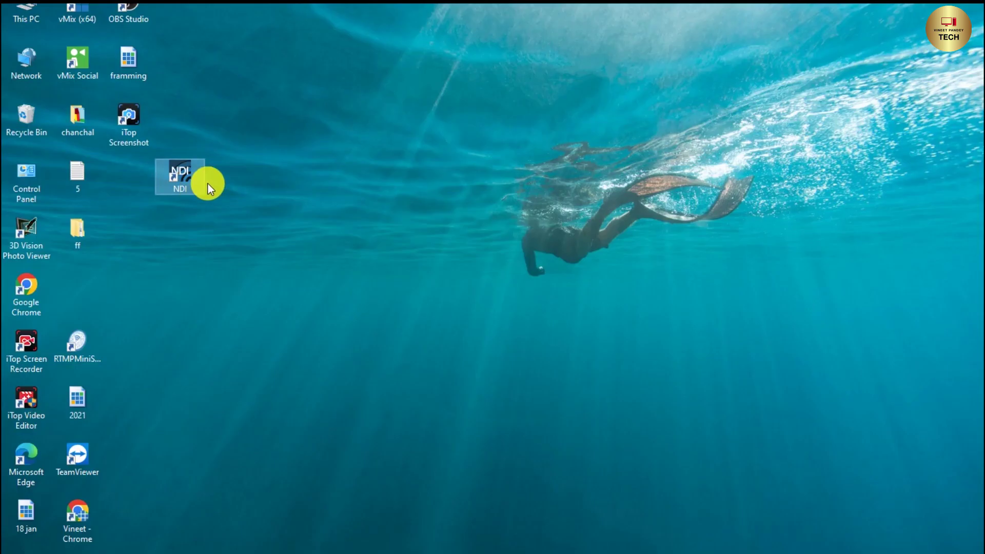
# Move the NDI desktop shortcut to the top middle and launch NDI Launcher from it
pyautogui.moveTo(183, 177); pyautogui.dragTo(370, 126)
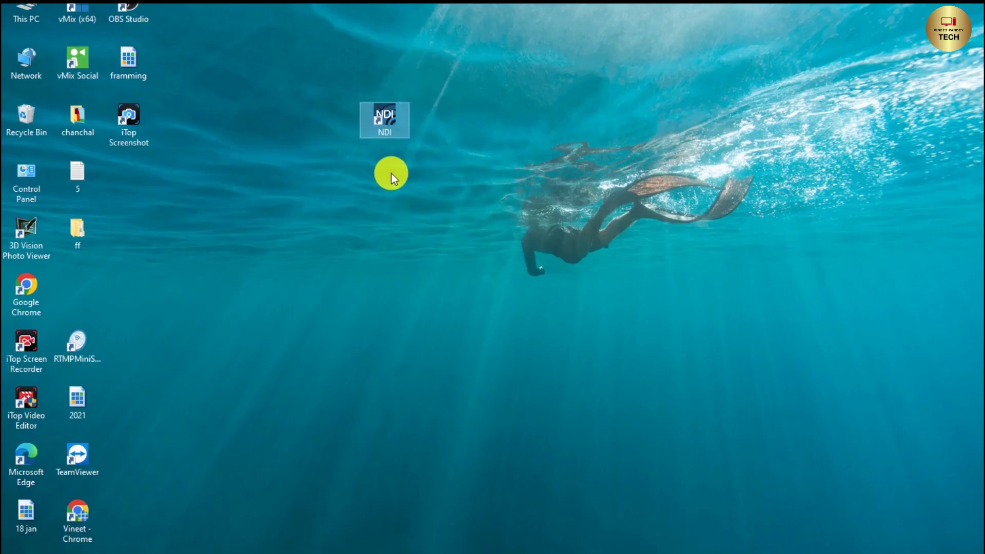
pyautogui.doubleClick(384, 121)
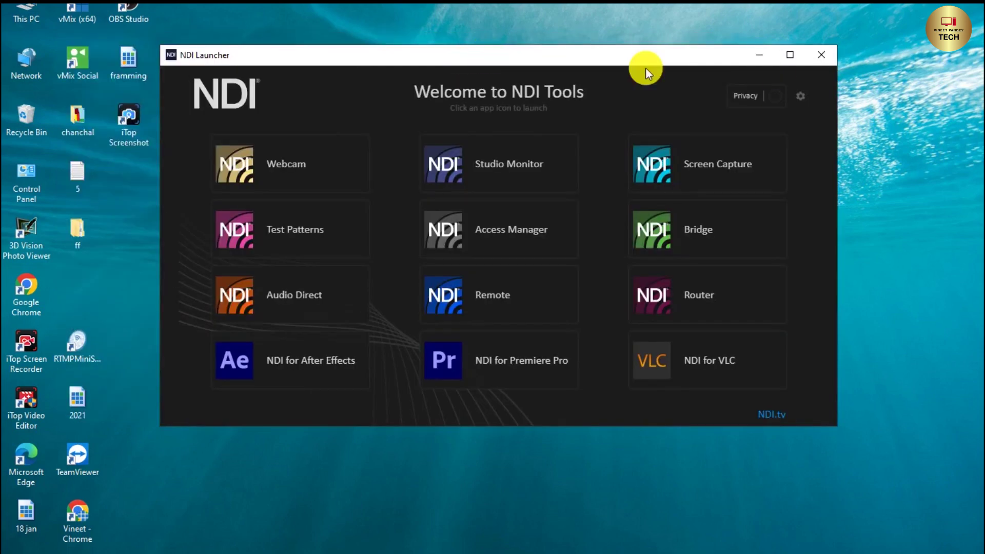
# Maximize NDI Launcher and start NDI for Premiere Pro from its app list
pyautogui.click(789, 55)
pyautogui.moveTo(549, 437)
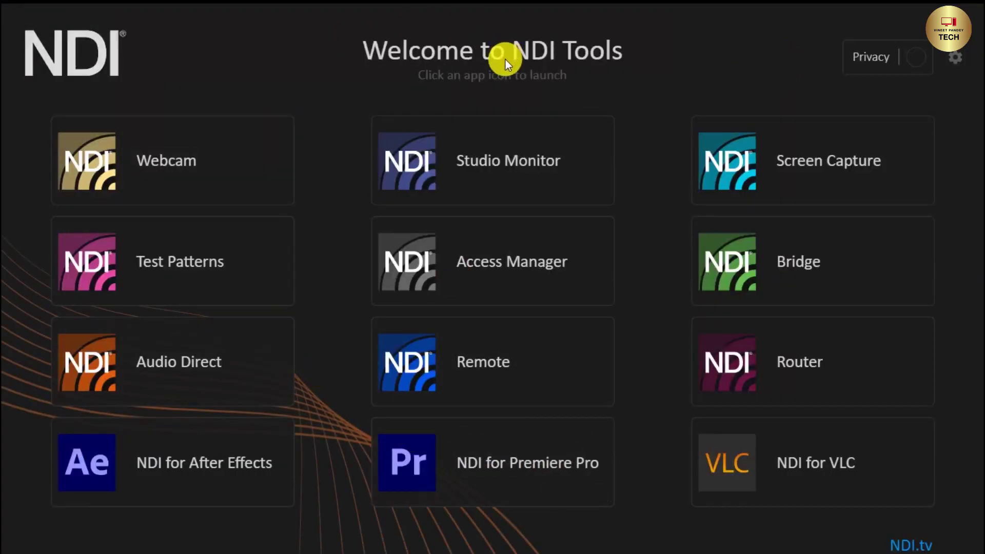
pyautogui.moveTo(190, 497)
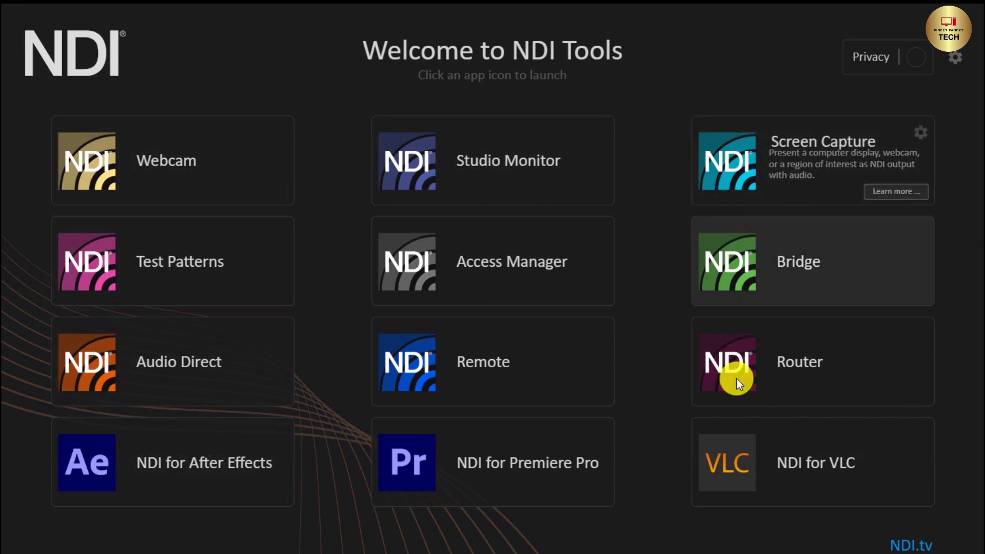
pyautogui.moveTo(589, 466)
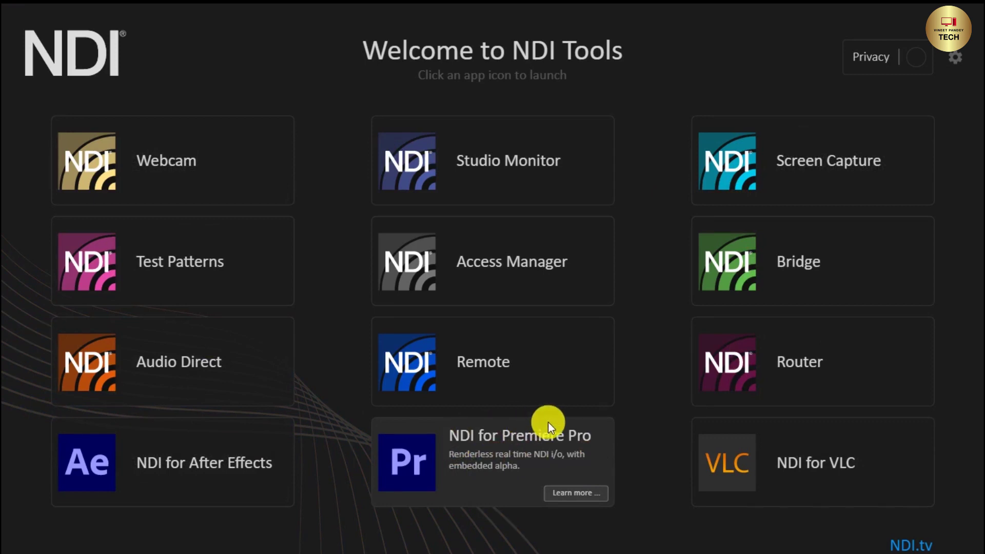
pyautogui.click(501, 435)
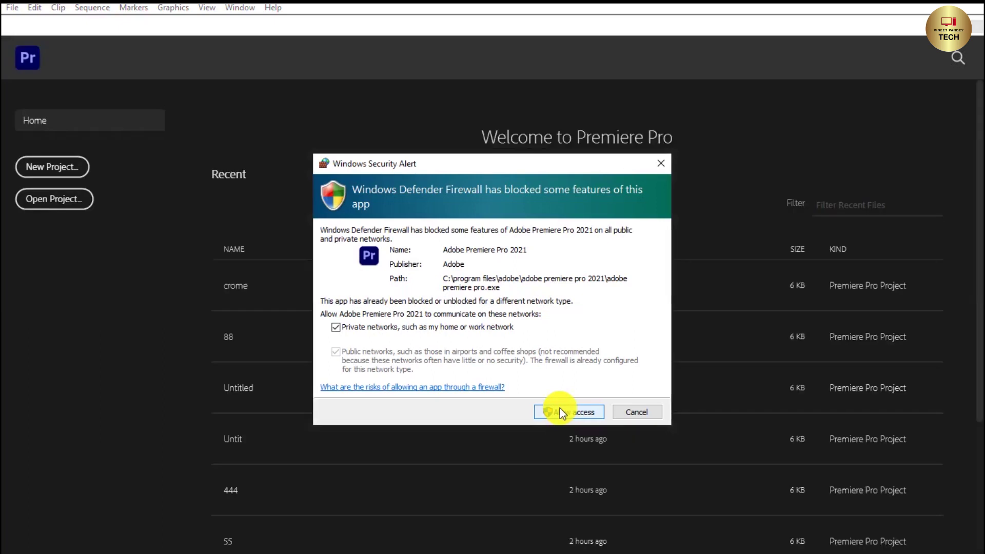
# Allow Premiere Pro through the firewall and create a new project named 'test'
pyautogui.click(560, 411)
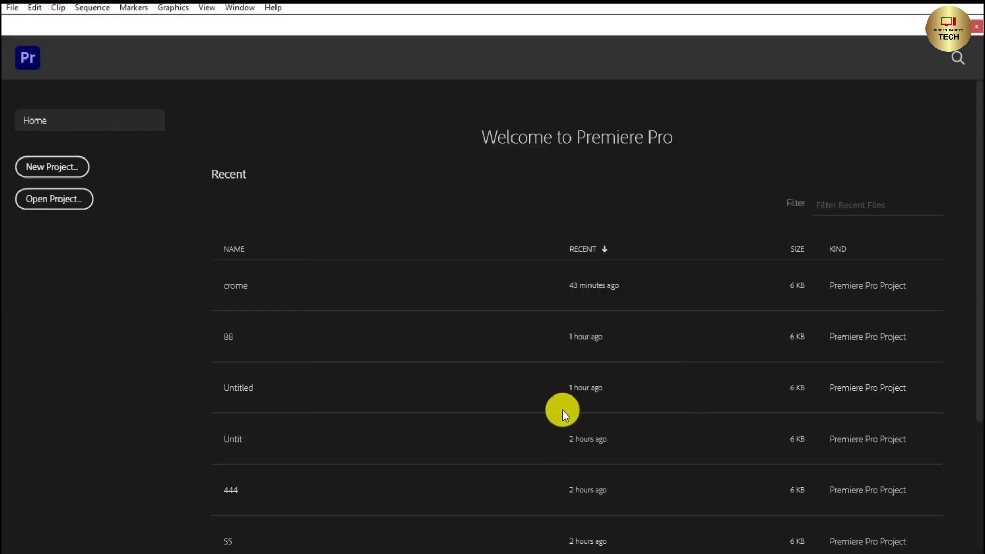
pyautogui.click(50, 169)
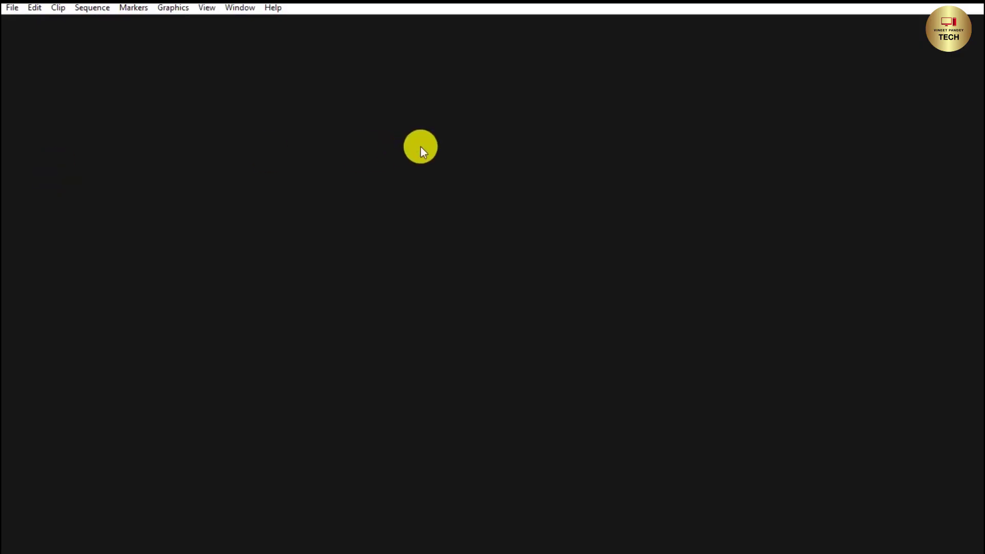
pyautogui.write('test')
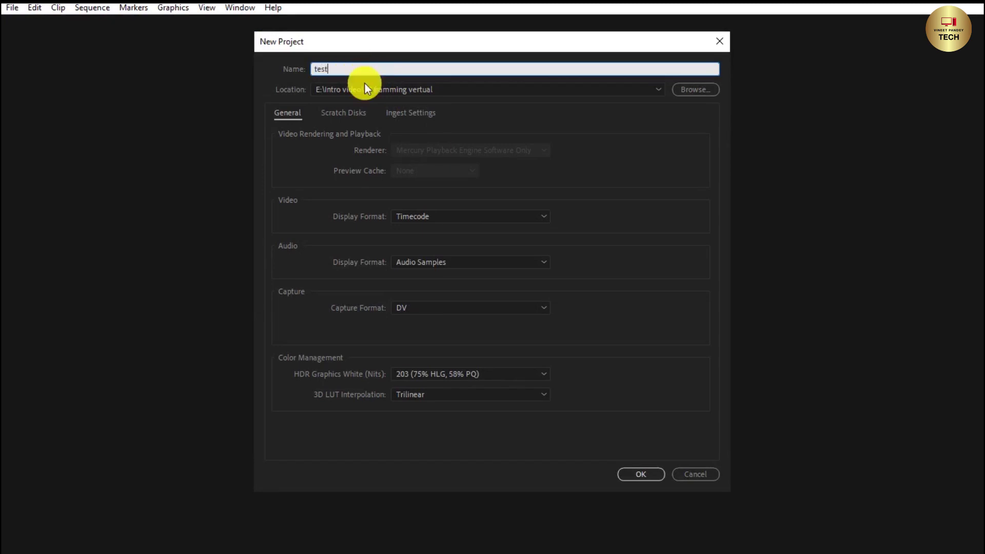
pyautogui.click(653, 481)
# Finish the test project and import 'video clip 4k' from the Downloads folder
pyautogui.click(642, 473)
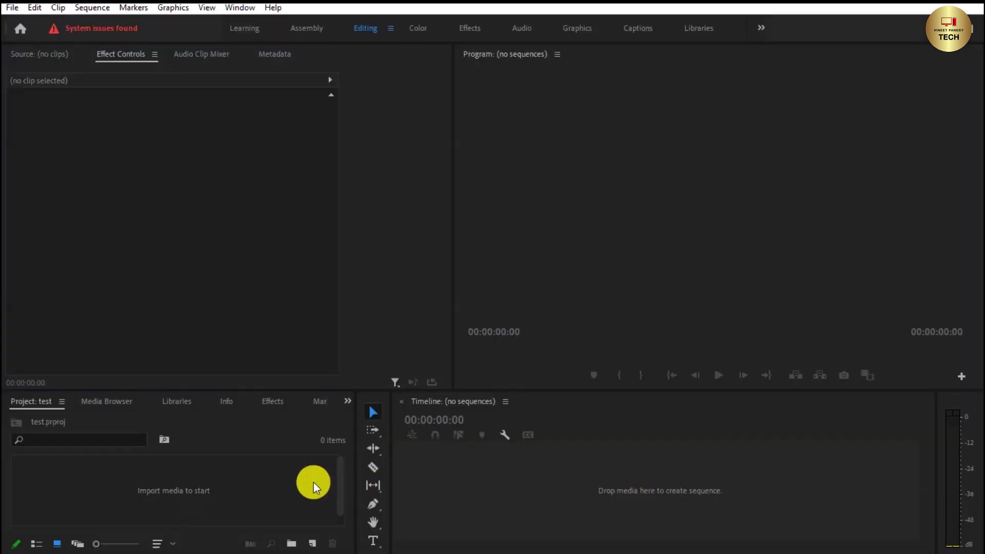
pyautogui.click(279, 485)
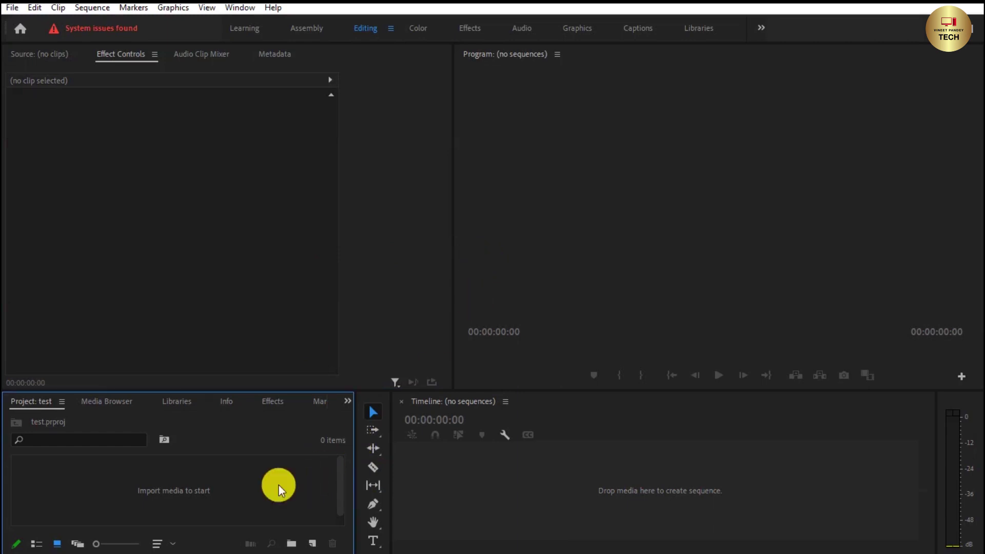
pyautogui.doubleClick(279, 486)
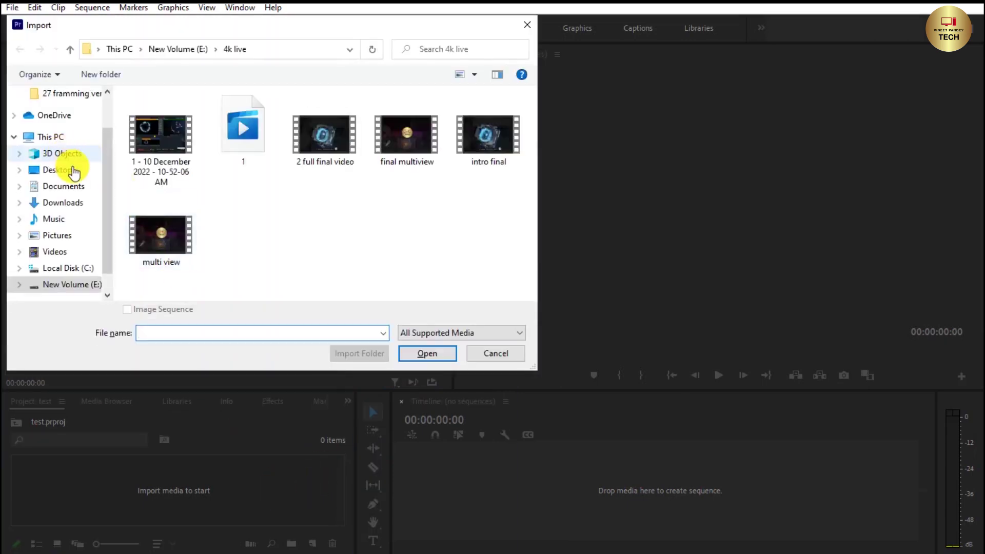
pyautogui.click(72, 202)
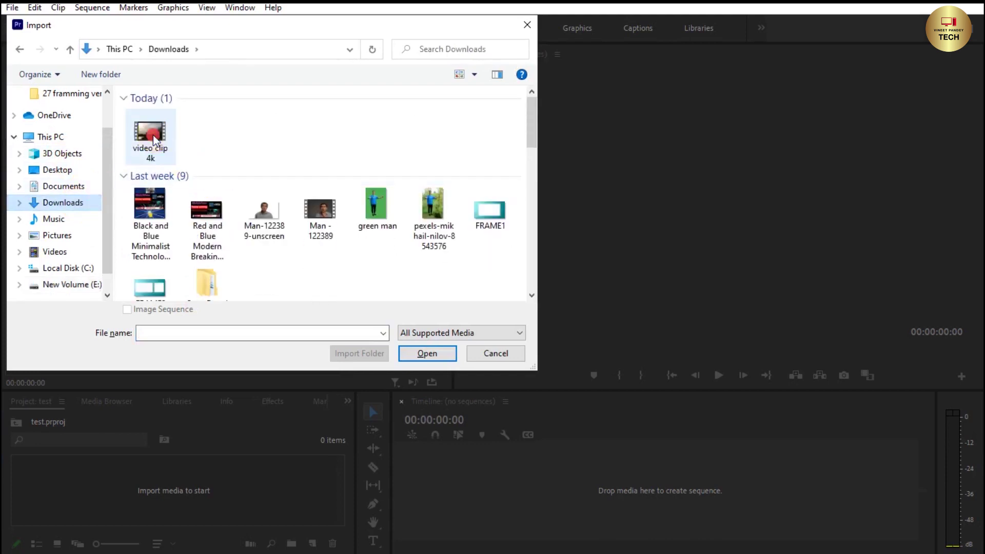
pyautogui.click(153, 135)
pyautogui.click(431, 353)
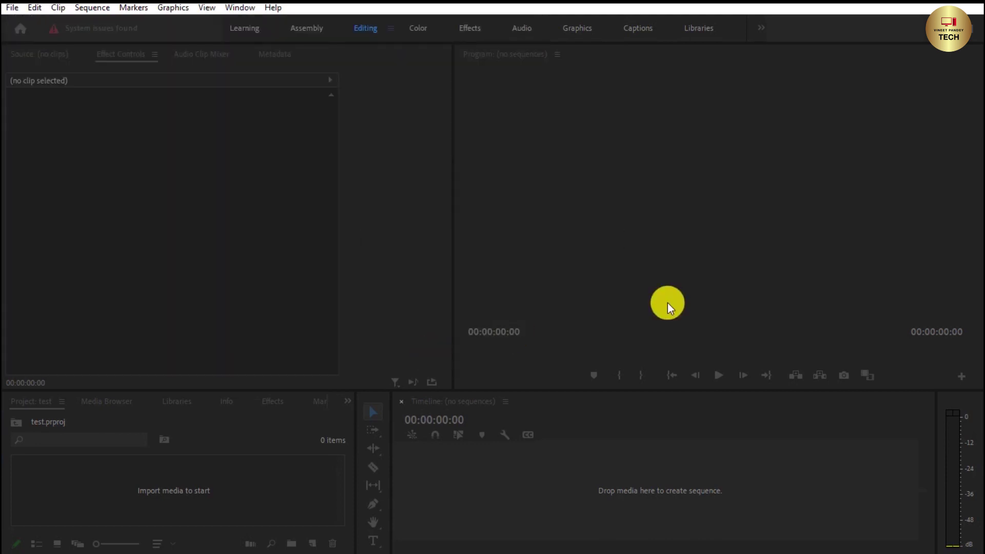
# Drop 'video clip 4k' into the timeline to create its sequence, then scrub and preview playback
pyautogui.moveTo(113, 497); pyautogui.dragTo(479, 510)
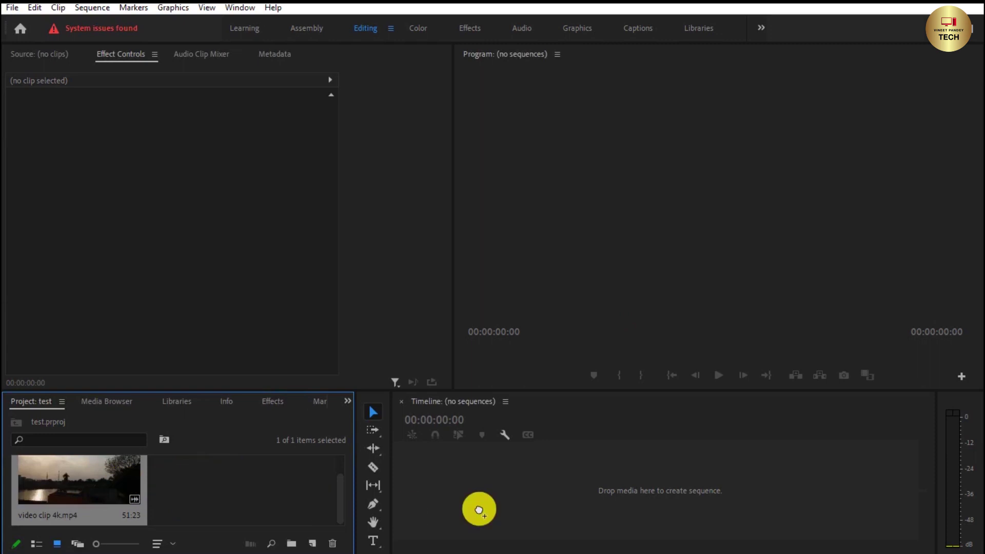
pyautogui.moveTo(480, 513); pyautogui.dragTo(479, 513)
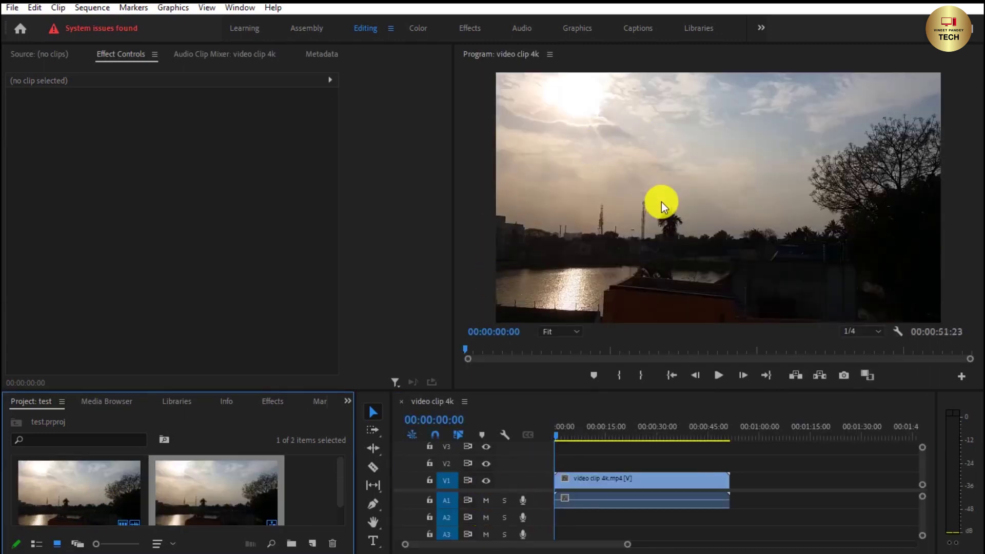
pyautogui.moveTo(558, 432); pyautogui.dragTo(537, 441)
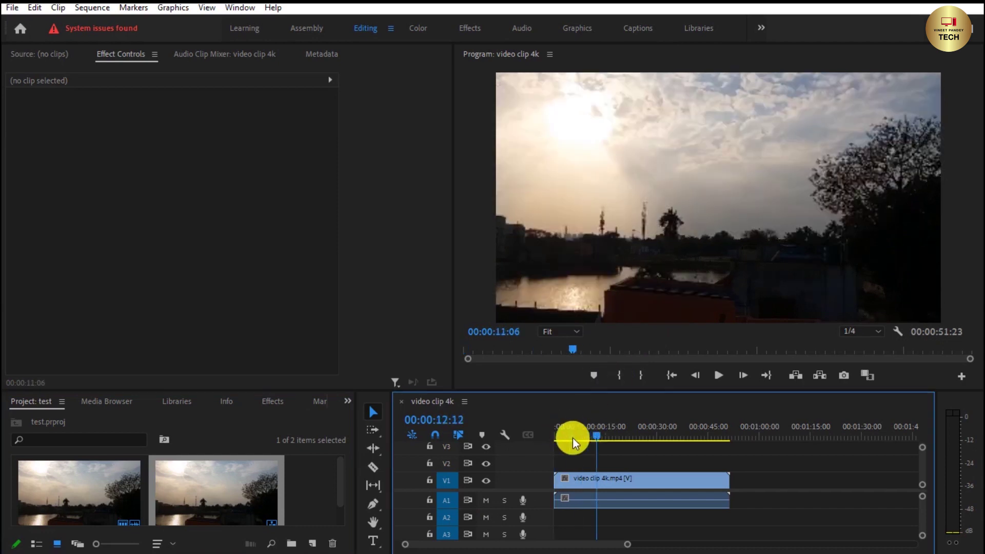
pyautogui.click(717, 376)
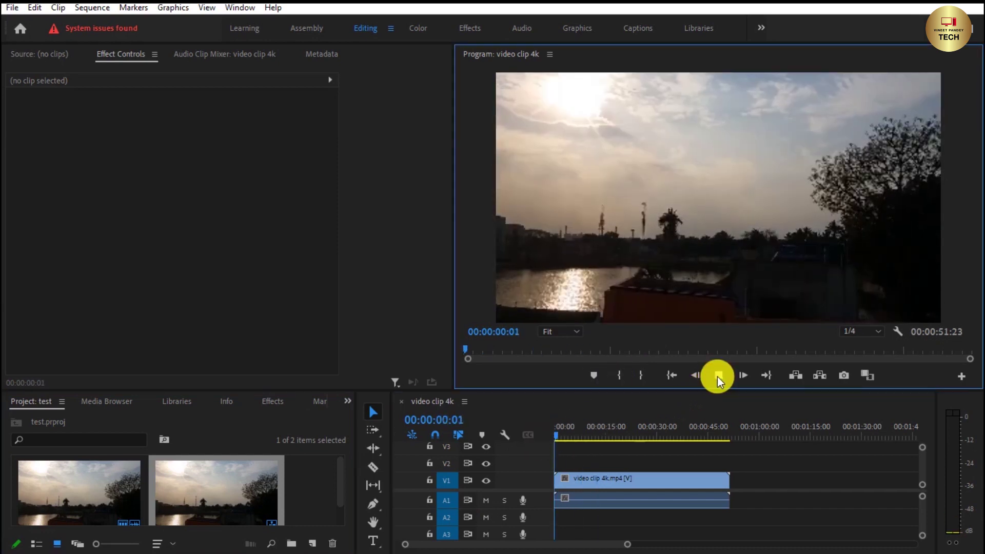
pyautogui.click(717, 376)
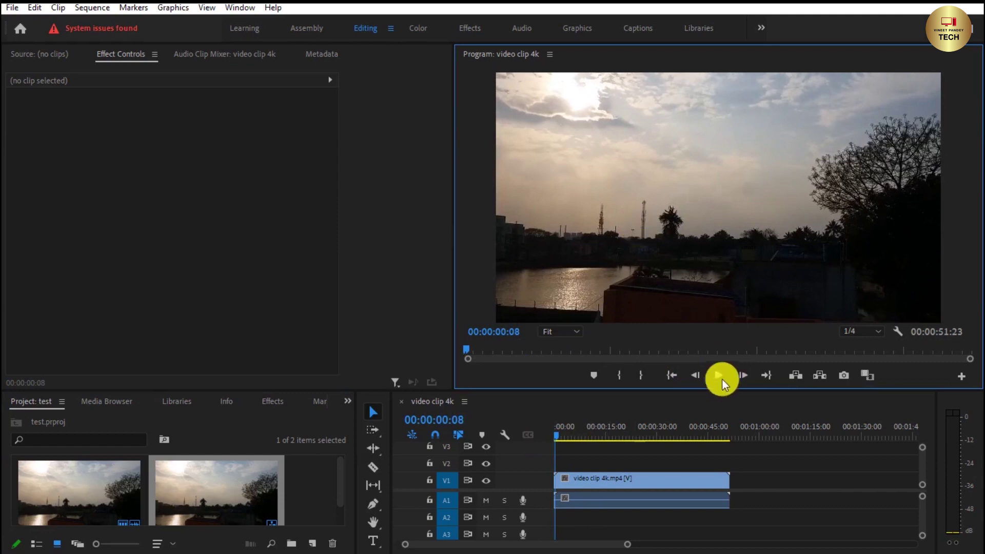
pyautogui.click(716, 377)
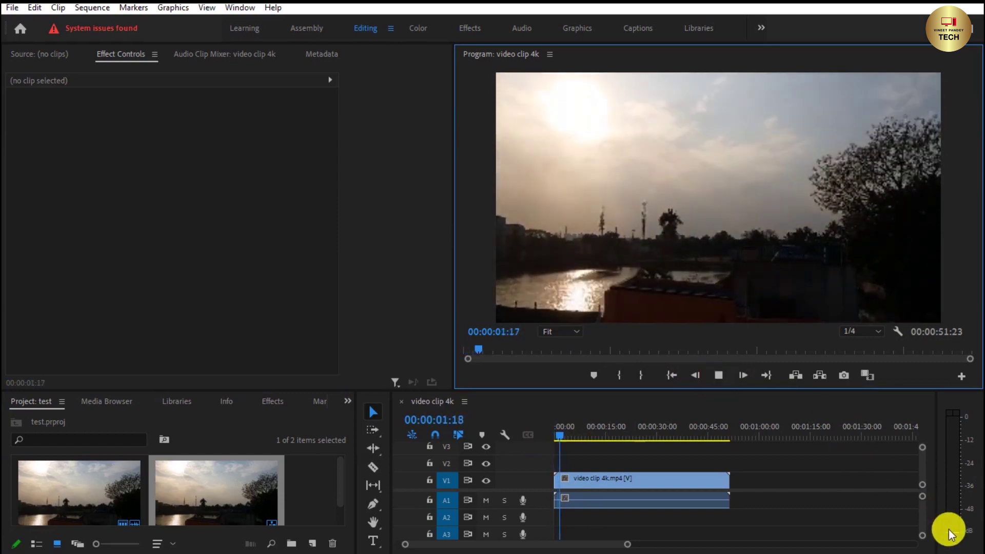
pyautogui.click(720, 379)
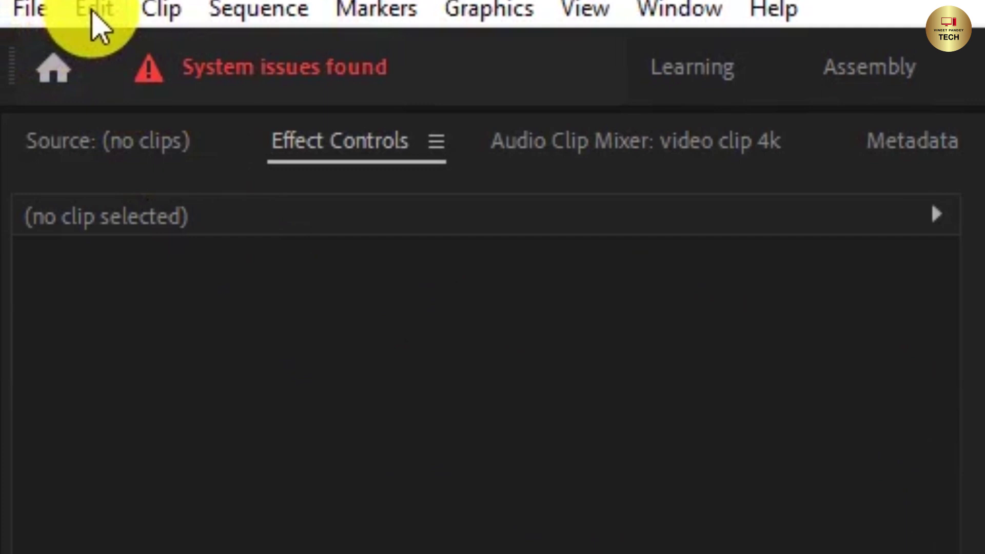
# Open Premiere Pro's Preferences at the Playback page
pyautogui.click(94, 13)
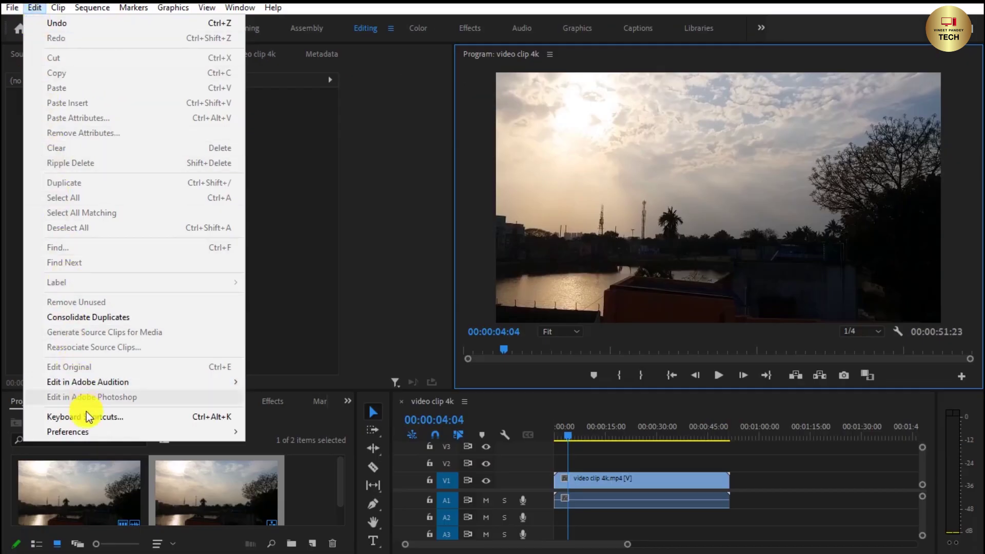
pyautogui.moveTo(69, 435)
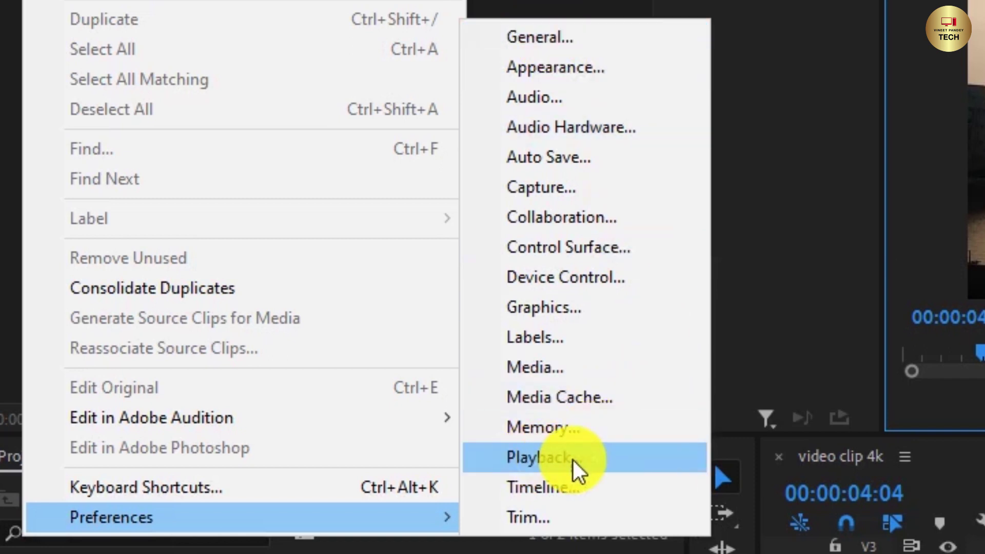
pyautogui.click(525, 39)
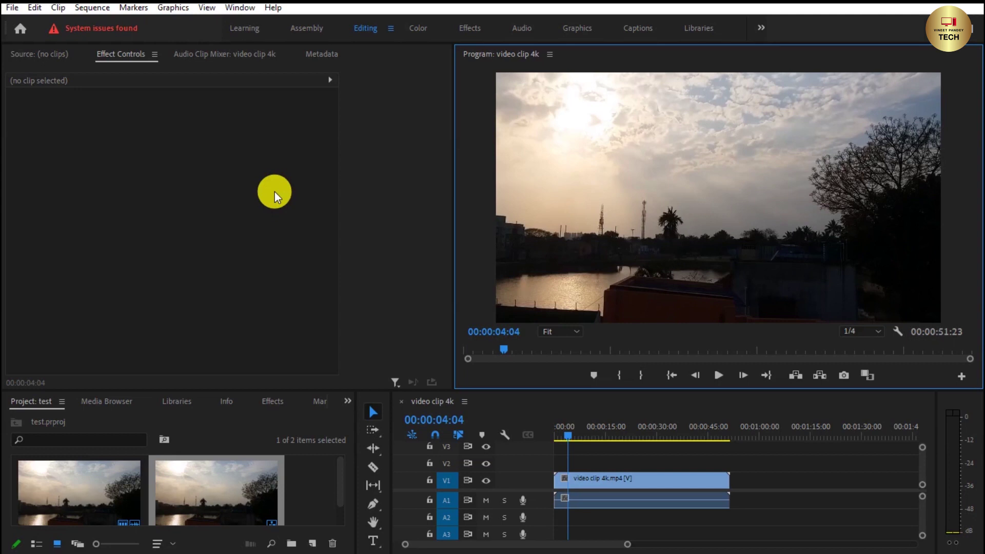
pyautogui.hotkey('ctrl', ',')
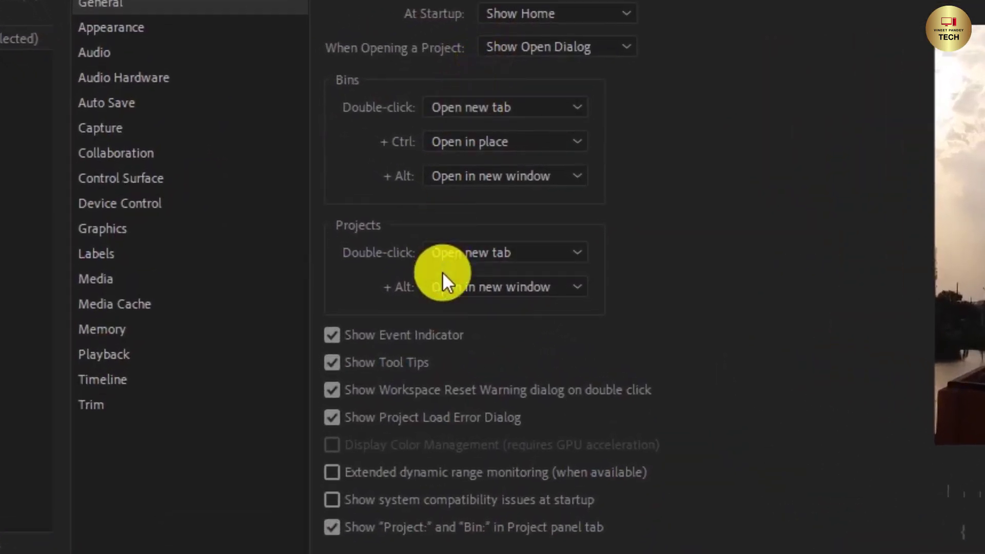
pyautogui.click(96, 359)
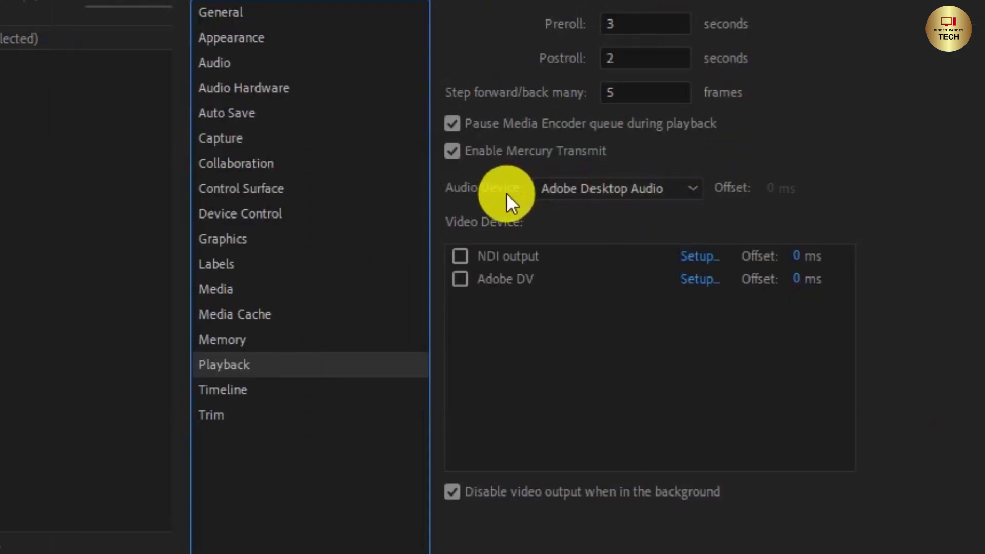
# Route audio and video to NDI Output, keep it running in background, then test playback
pyautogui.click(578, 190)
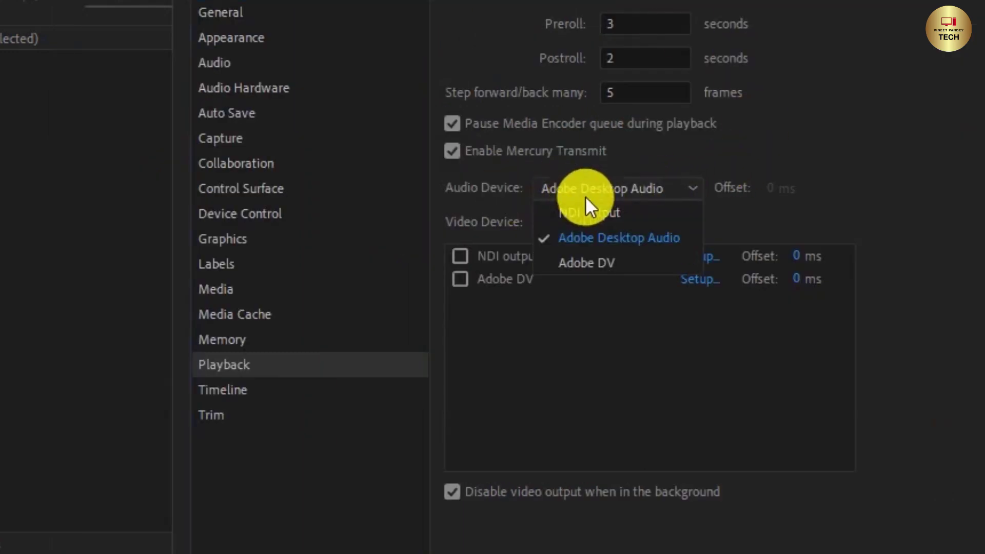
pyautogui.click(590, 208)
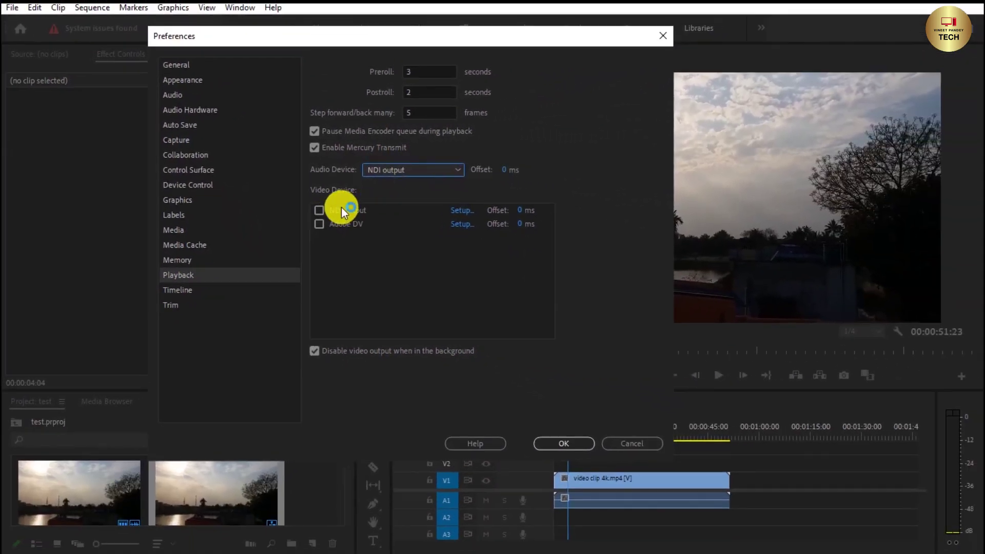
pyautogui.click(319, 211)
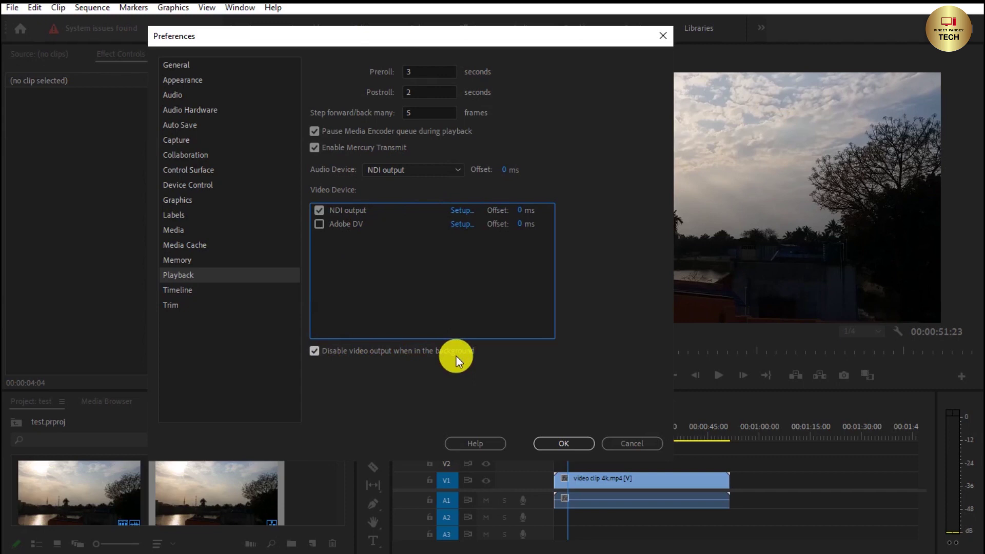
pyautogui.click(315, 351)
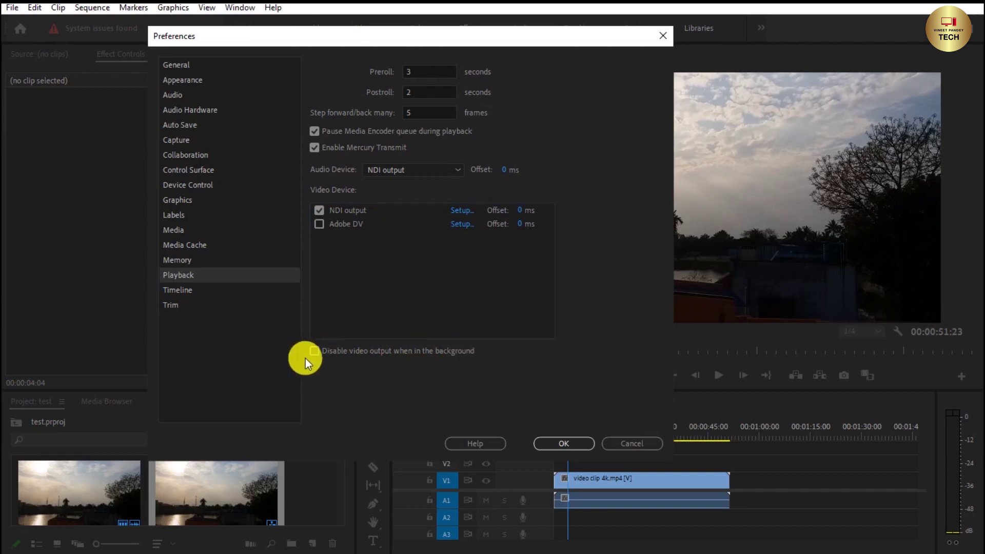
pyautogui.click(566, 441)
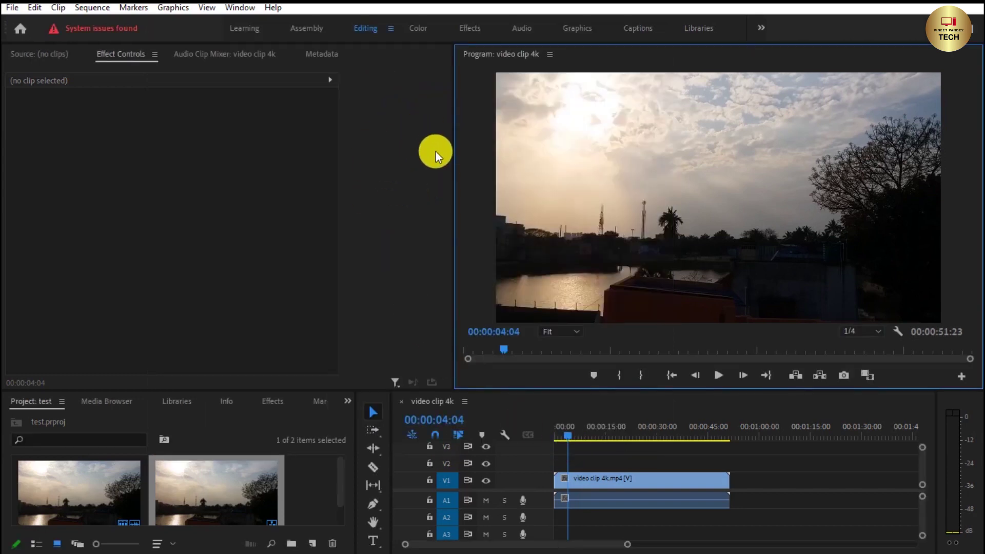
pyautogui.click(718, 379)
pyautogui.click(557, 435)
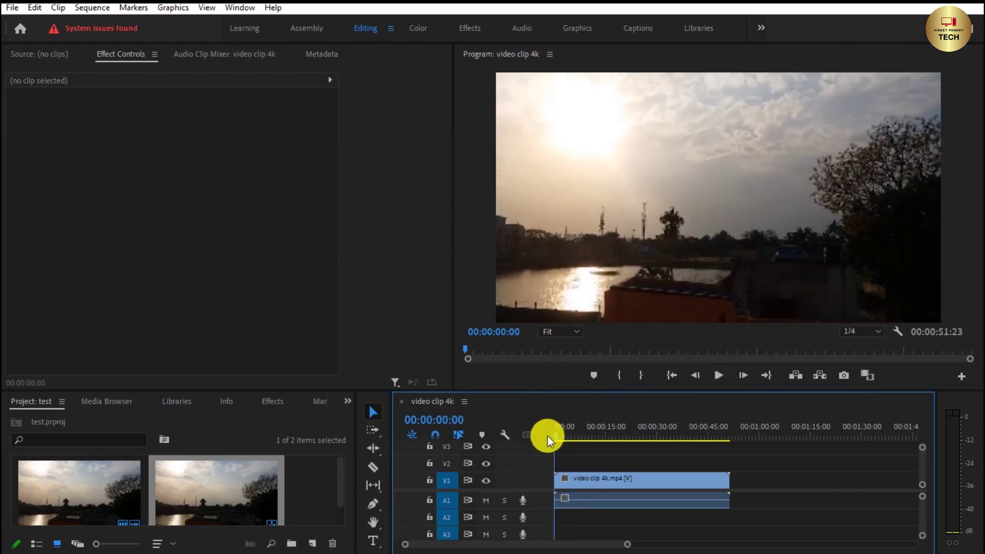
# Play the timeline and add VINIT's Adobe Premiere Pro NDI source as a vMix input
pyautogui.click(719, 376)
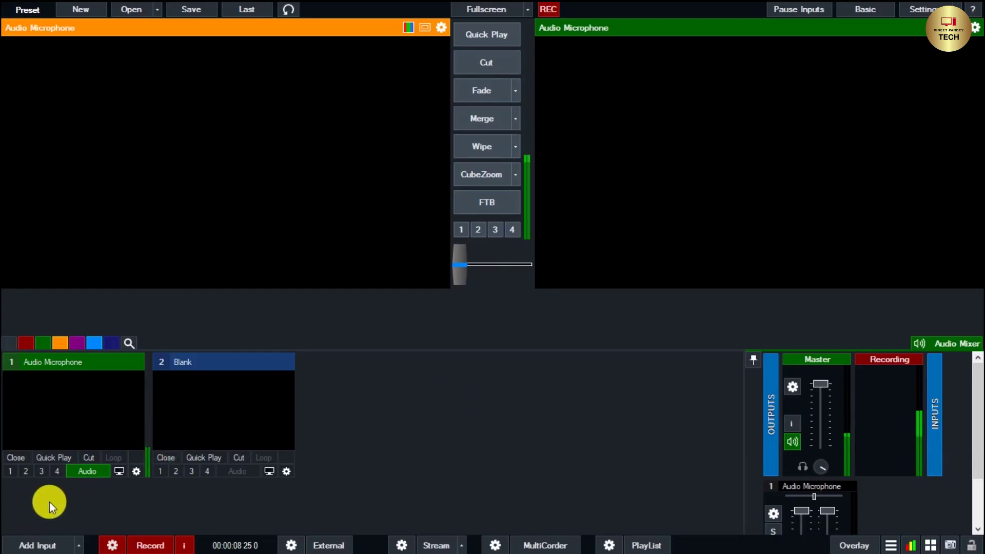
pyautogui.click(43, 546)
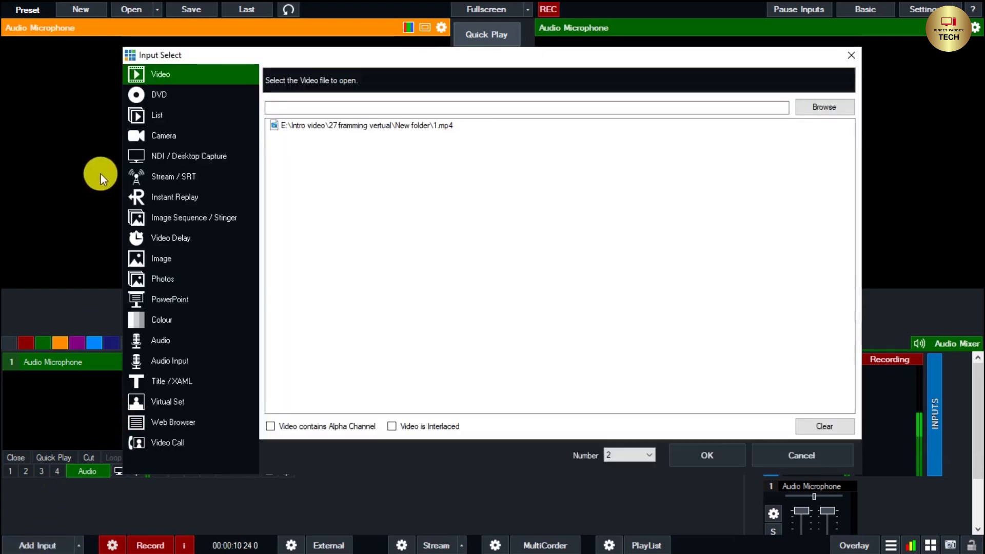
pyautogui.click(191, 159)
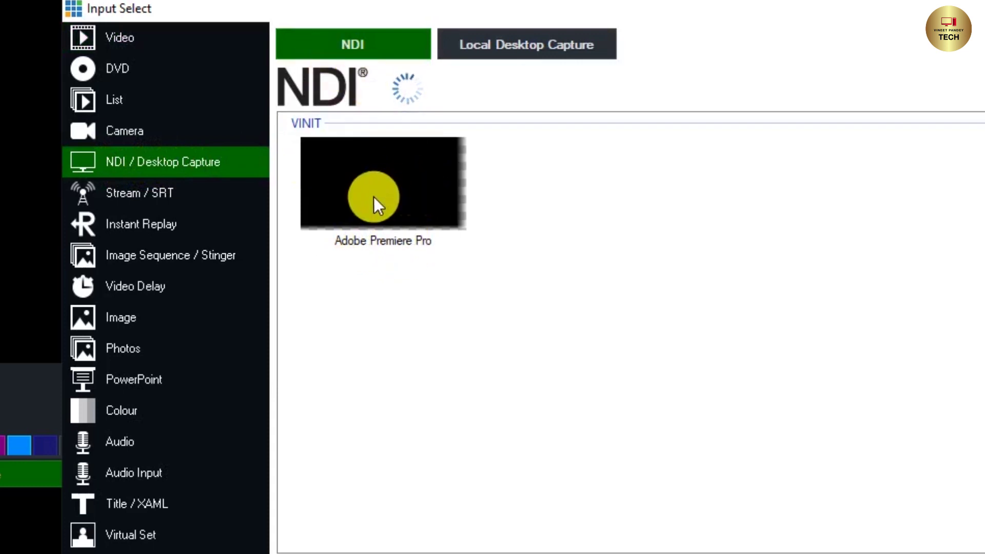
pyautogui.click(361, 178)
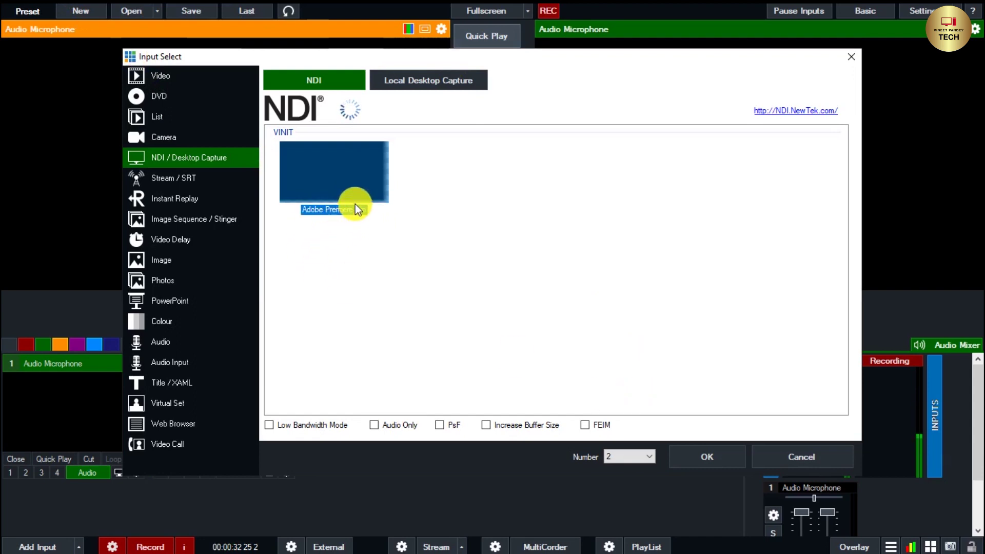
pyautogui.click(713, 458)
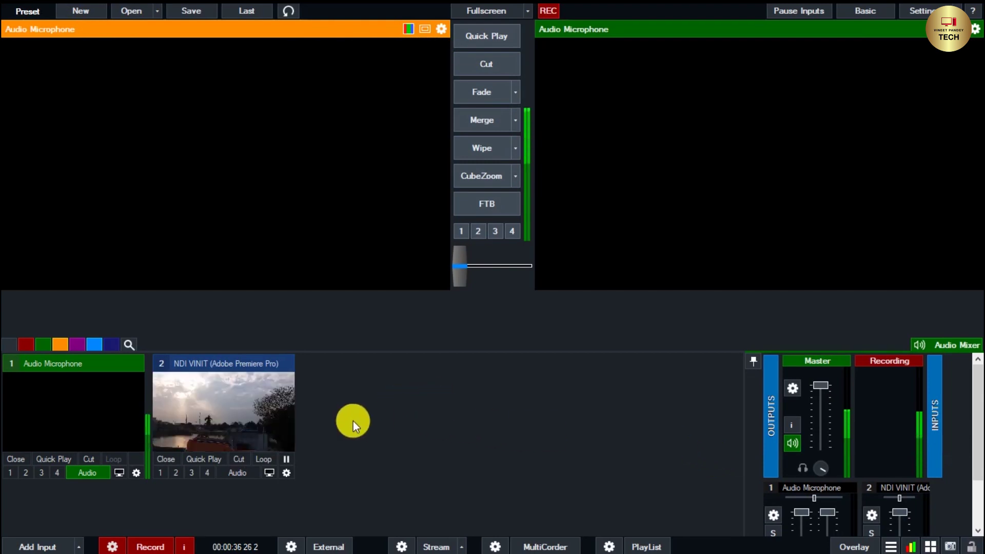
# Load the NDI VINIT input into Preview, start the Premiere timeline playing, and cut it live
pyautogui.click(251, 416)
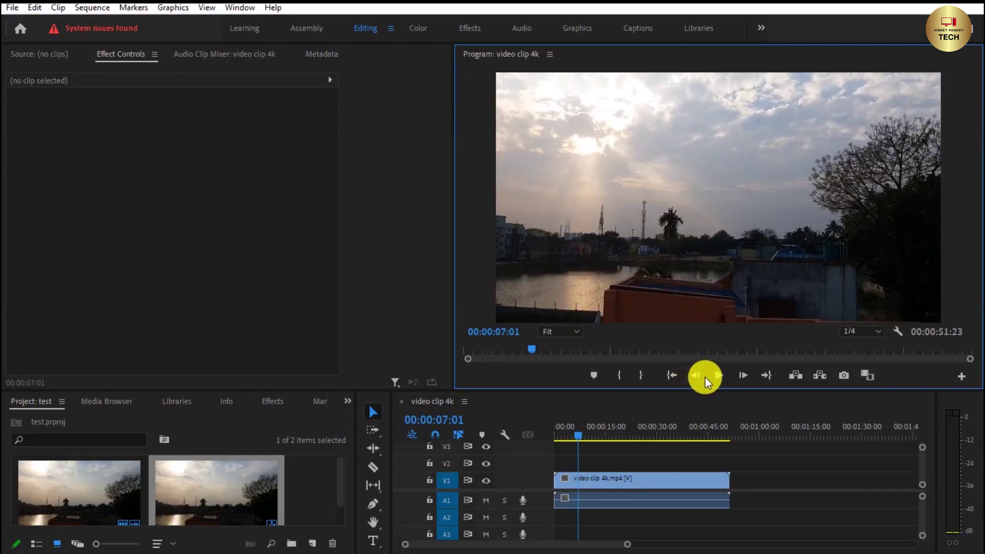
pyautogui.click(719, 375)
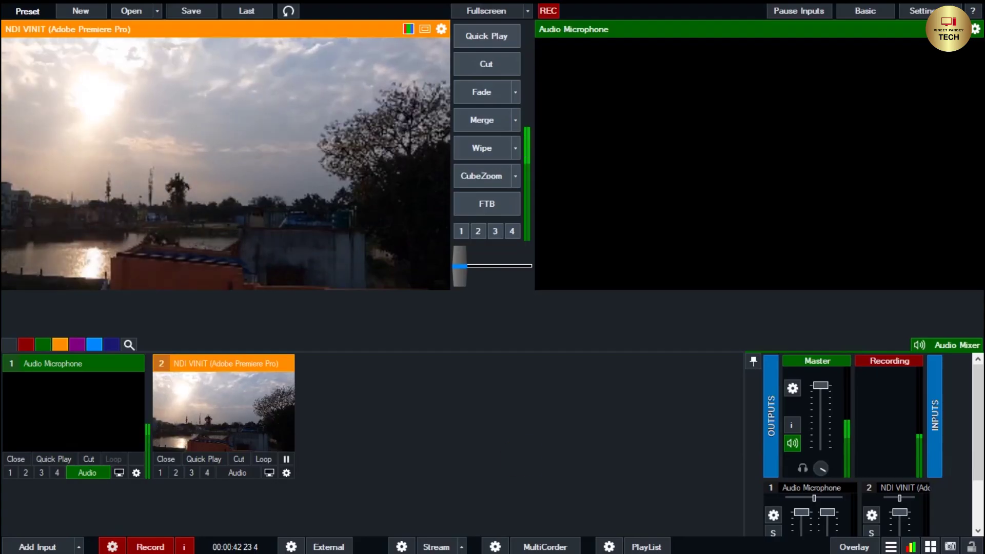
pyautogui.click(472, 63)
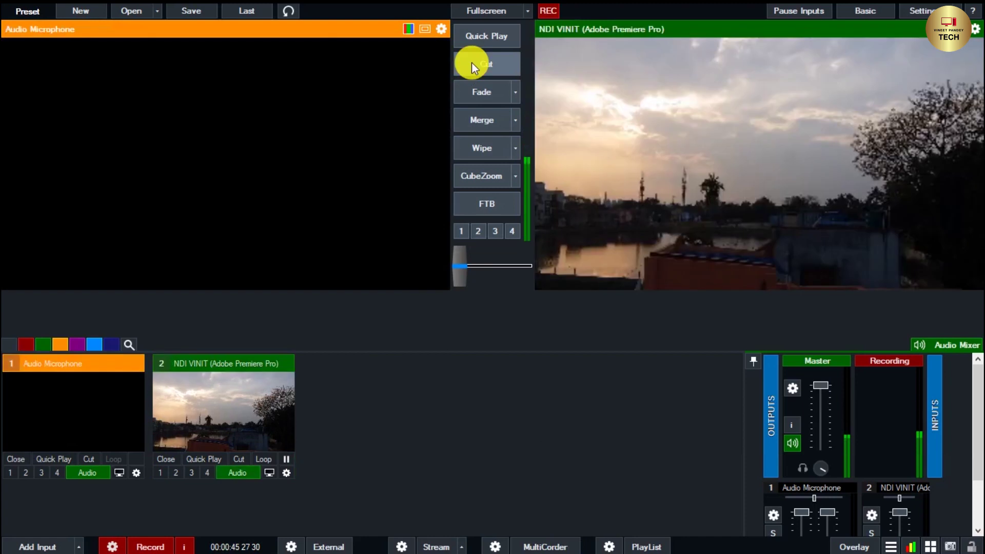
# Toggle audio between the NDI VINIT input and the microphone input, then return to Premiere Pro
pyautogui.click(235, 474)
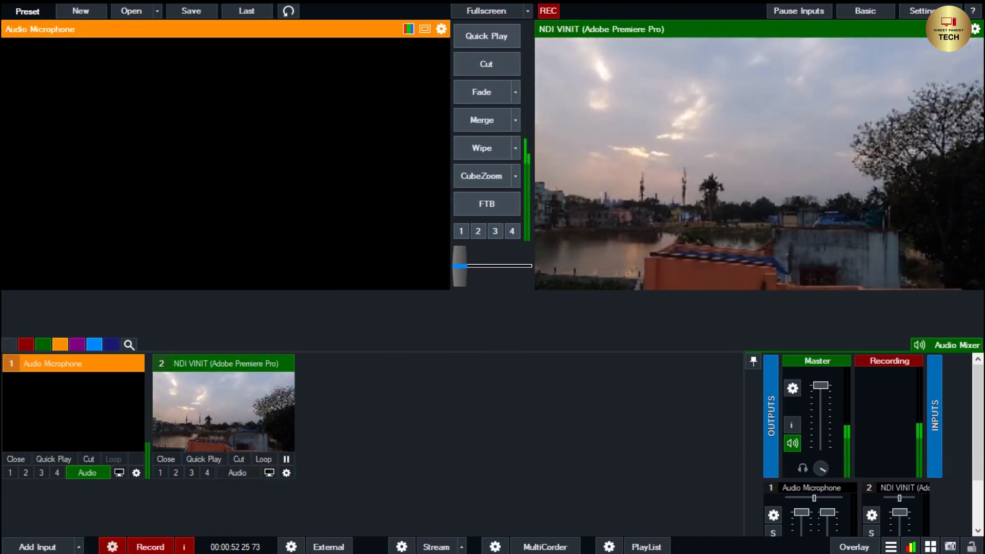
pyautogui.hotkey('alt', 'Tab')
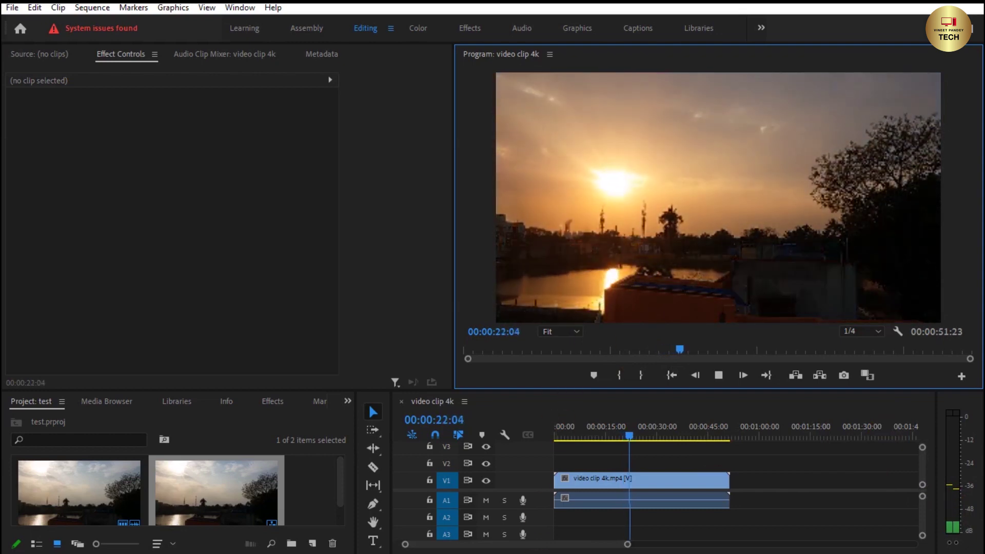
pyautogui.hotkey('alt', 'Tab')
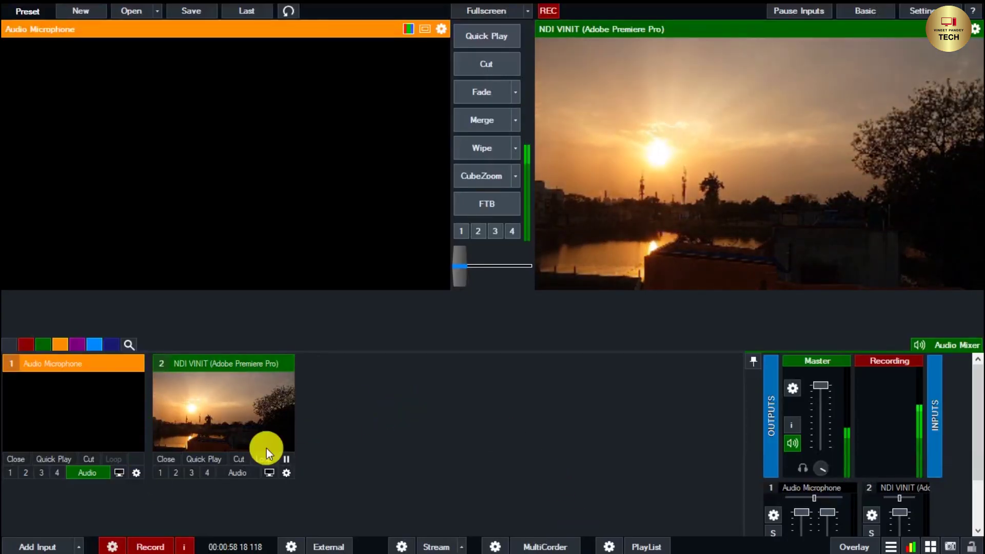
pyautogui.click(94, 475)
pyautogui.click(229, 473)
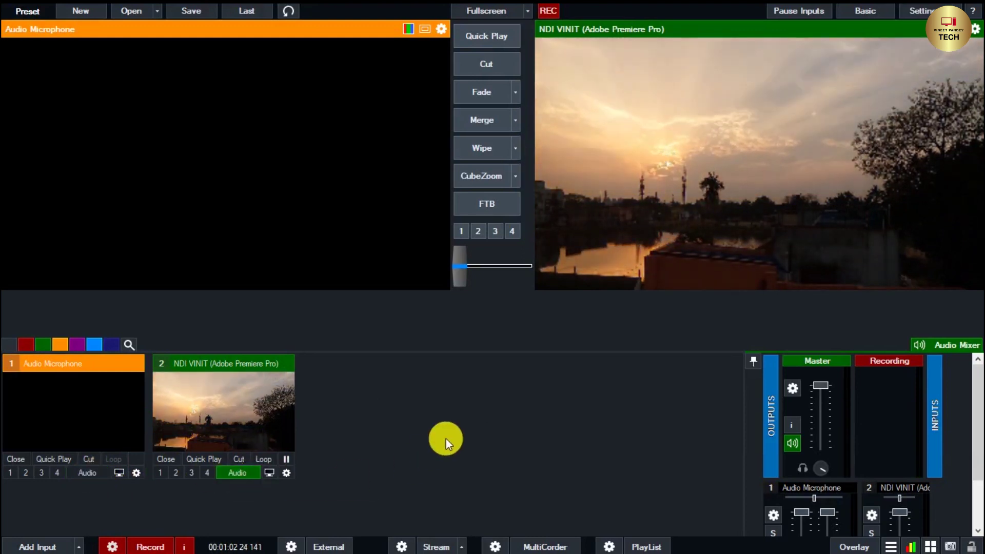
pyautogui.click(237, 473)
pyautogui.click(88, 473)
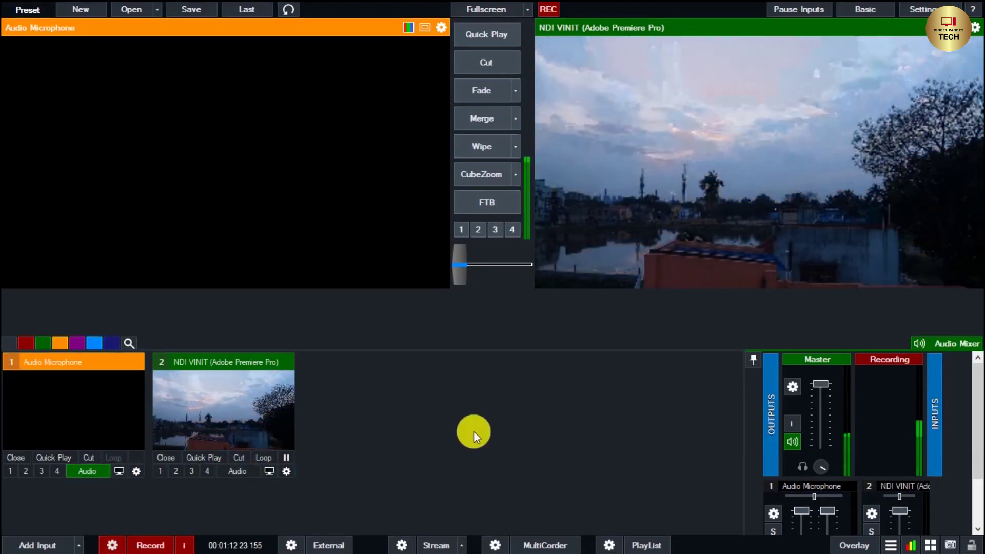
pyautogui.click(561, 549)
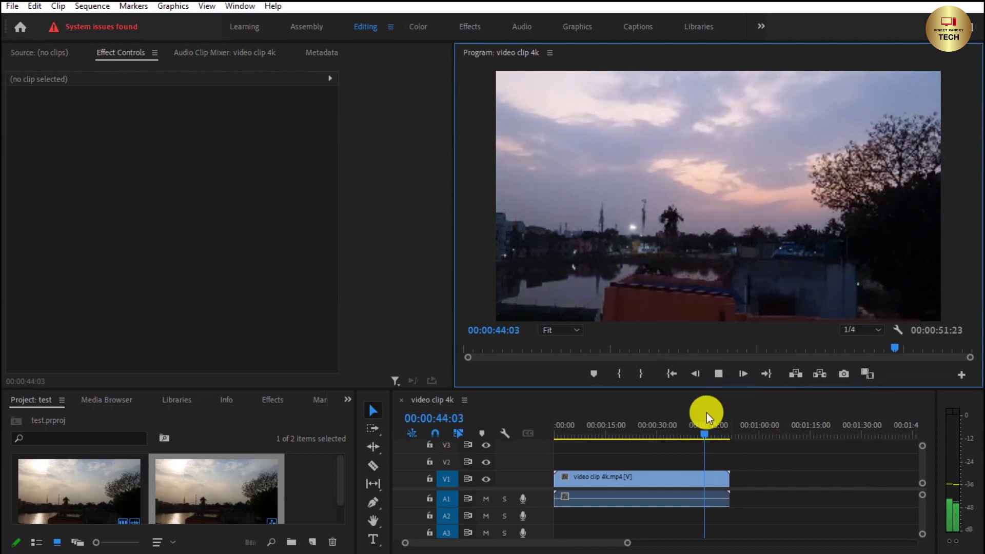
# Rewind to about 7 seconds and confirm Playback preferences use NDI output for audio and video, unchanged
pyautogui.moveTo(707, 434); pyautogui.dragTo(579, 446)
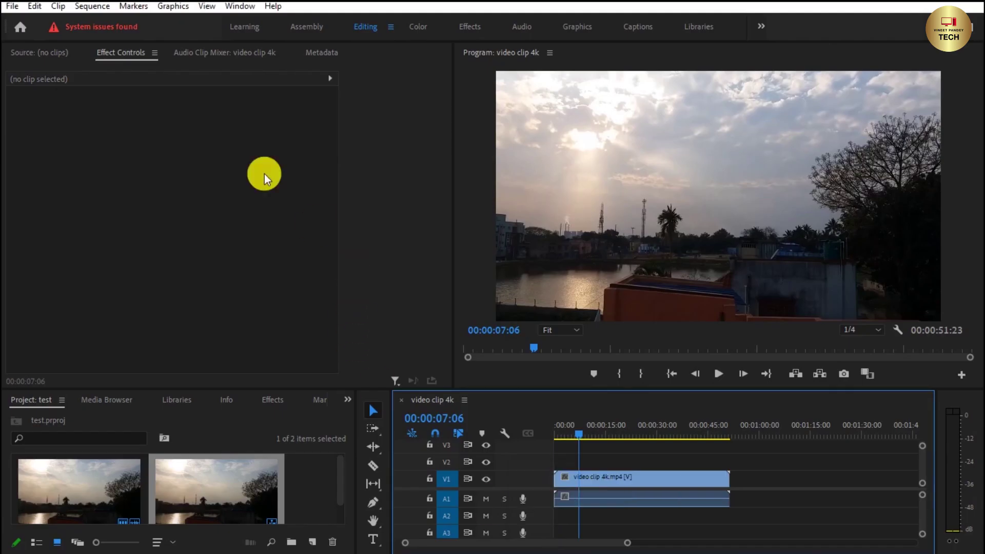
pyautogui.click(29, 10)
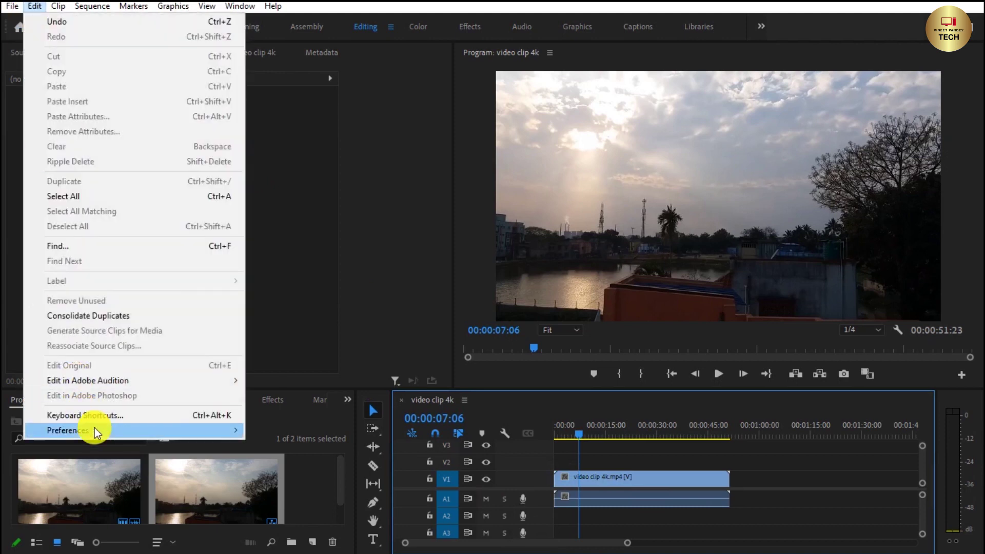
pyautogui.moveTo(201, 425)
pyautogui.click(285, 401)
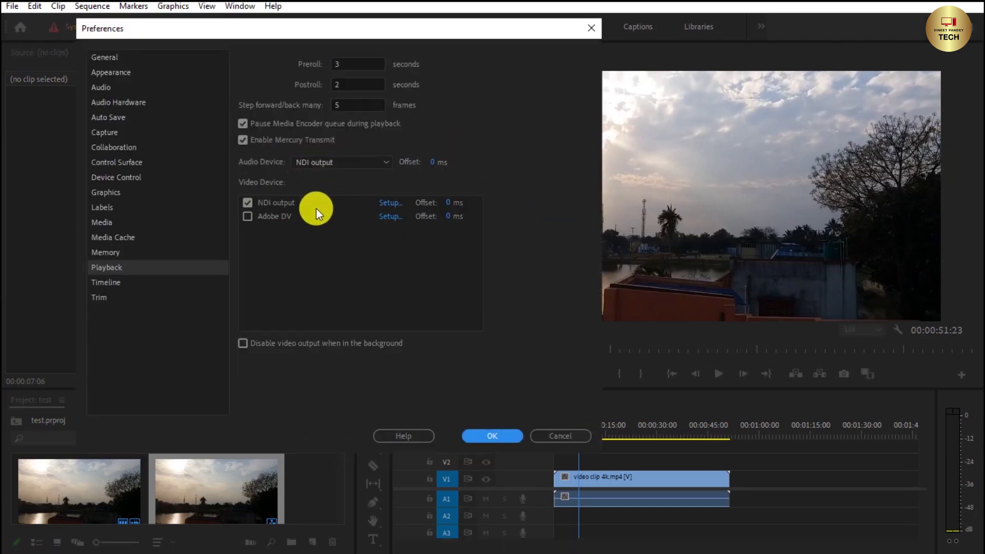
pyautogui.click(562, 437)
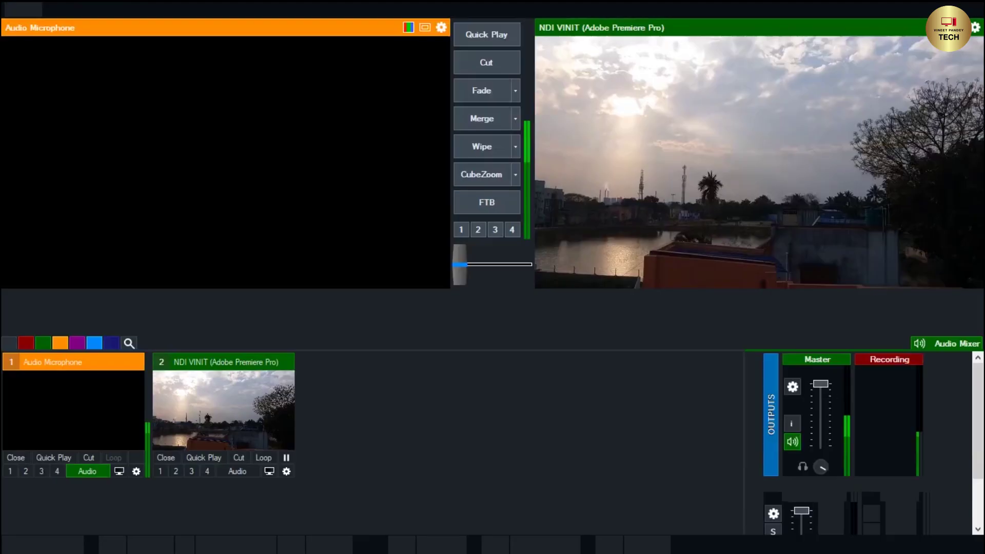
pyautogui.click(38, 545)
pyautogui.click(195, 160)
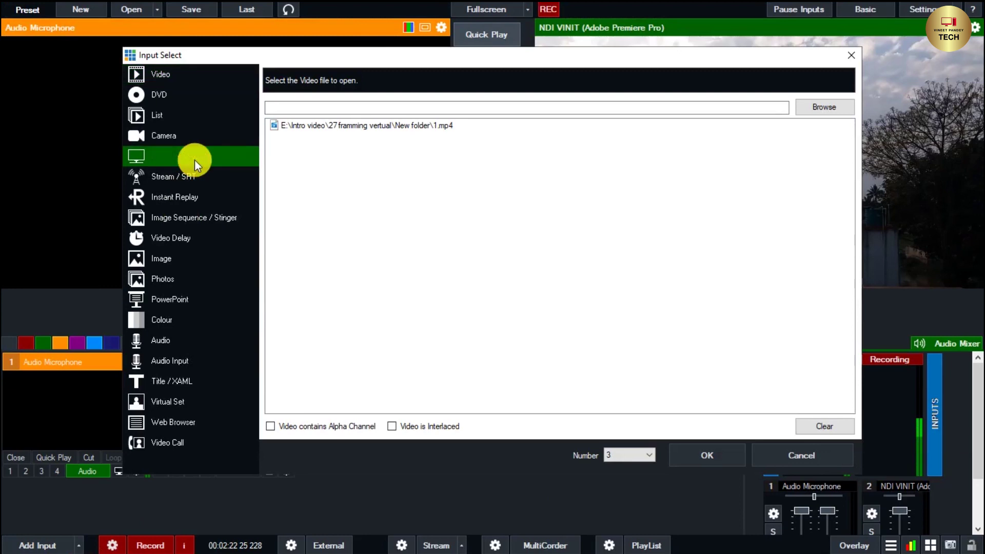
pyautogui.click(848, 54)
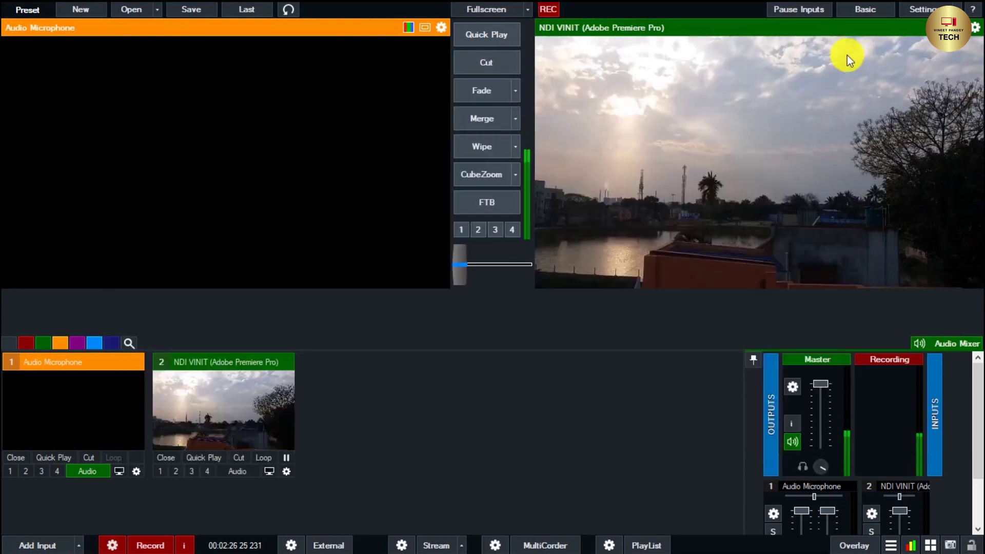